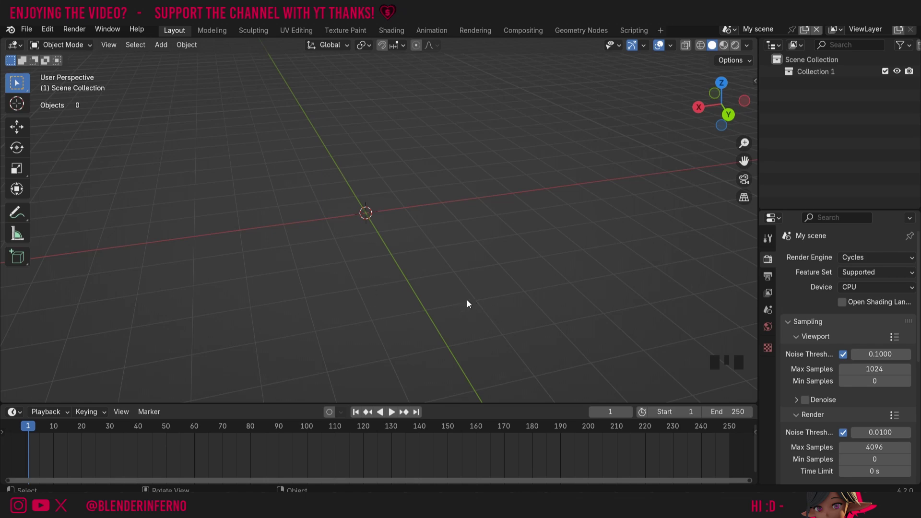
# Add a cube and a cylinder to the empty scene from the Mesh menu
pyautogui.hotkey('shift', 'a')
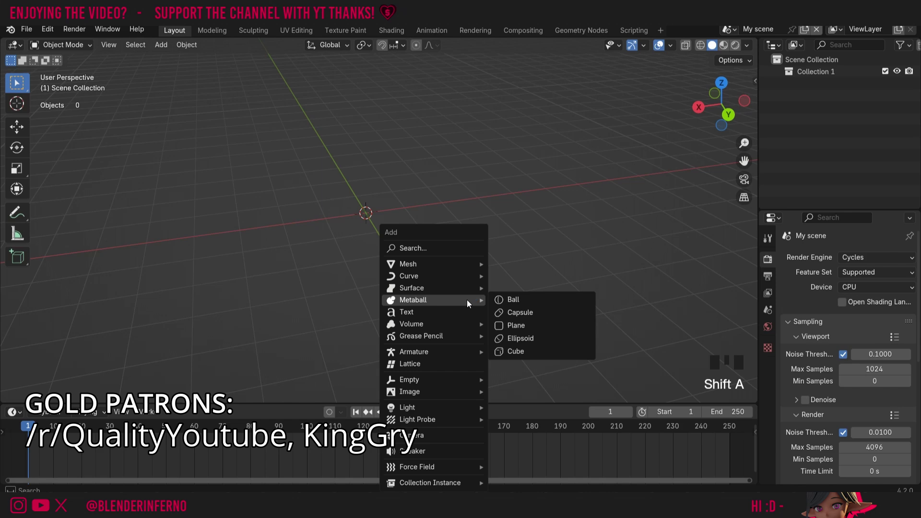
pyautogui.moveTo(408, 264)
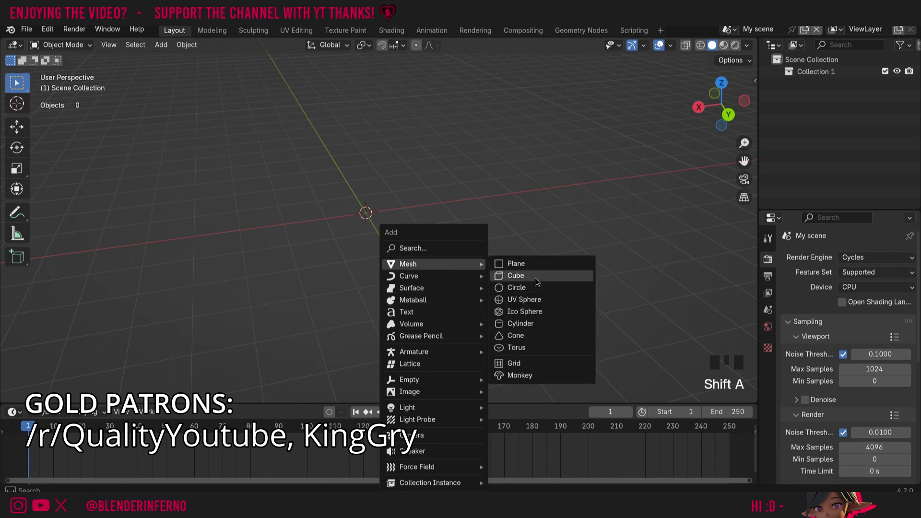
pyautogui.click(535, 278)
pyautogui.hotkey('shift', 'a')
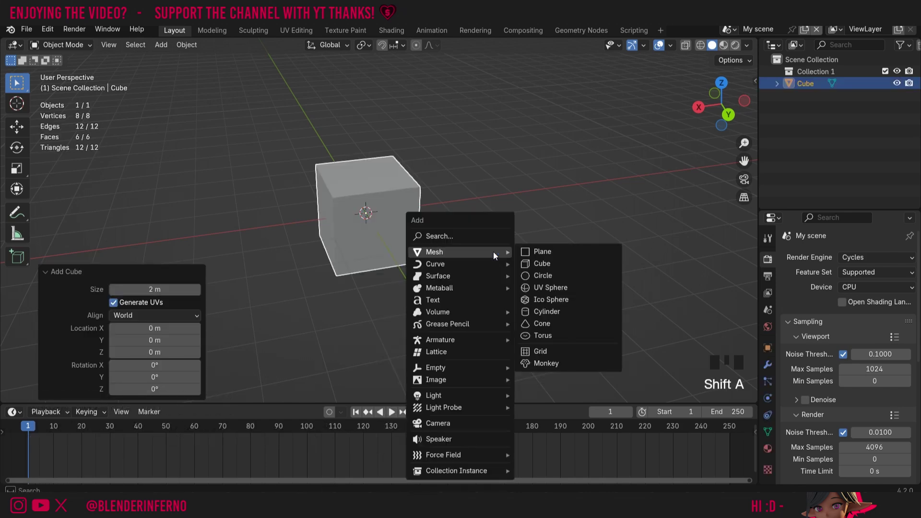
pyautogui.click(558, 312)
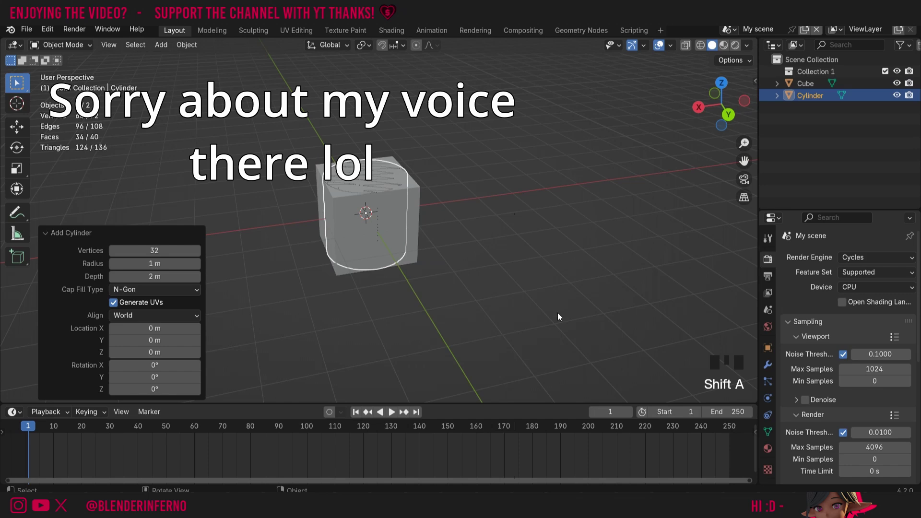
# Slide the cylinder along the X axis to sit beside the cube
pyautogui.press('g')
pyautogui.press('x')
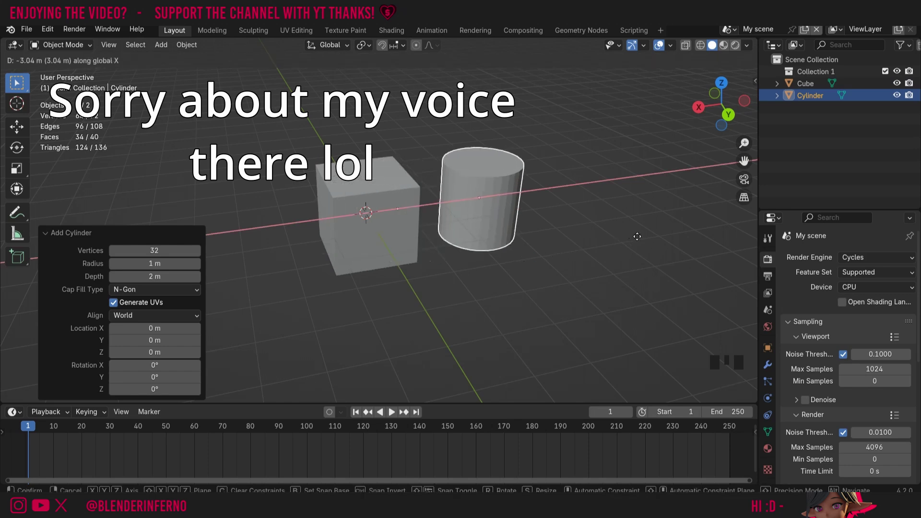
pyautogui.click(606, 236)
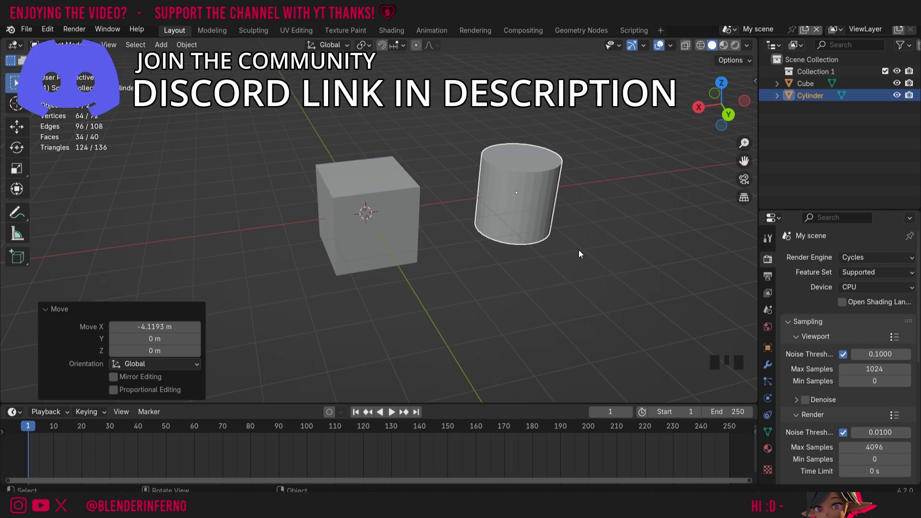
# Duplicate the cylinder and place the copy along X on the cube's left side
pyautogui.moveTo(722, 104); pyautogui.dragTo(732, 108)
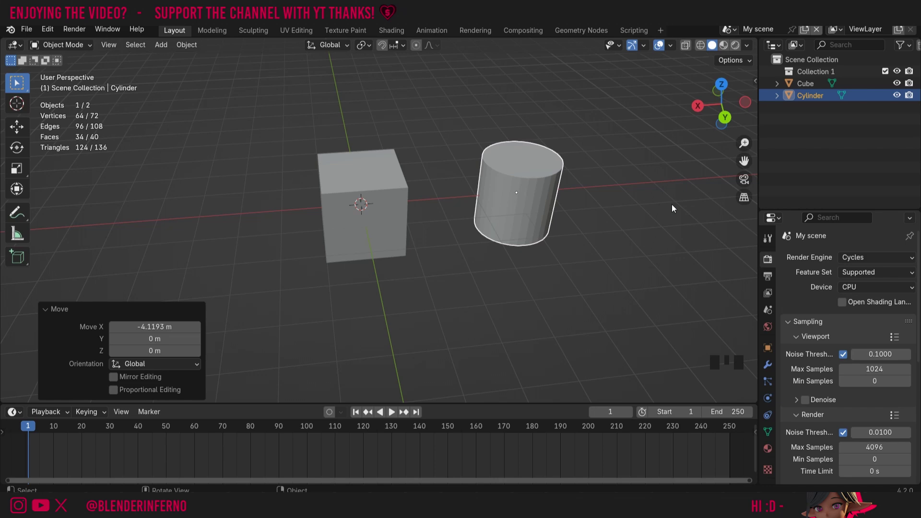
pyautogui.click(527, 190)
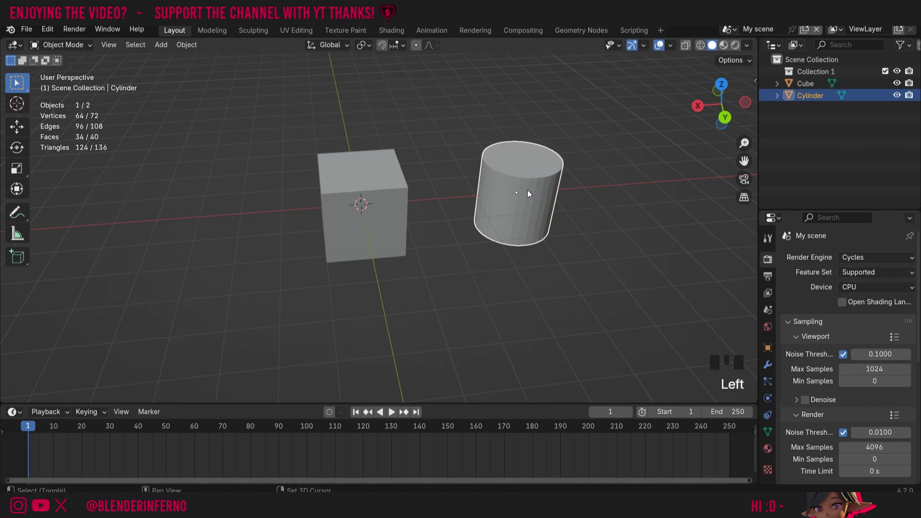
pyautogui.hotkey('shift', 'd')
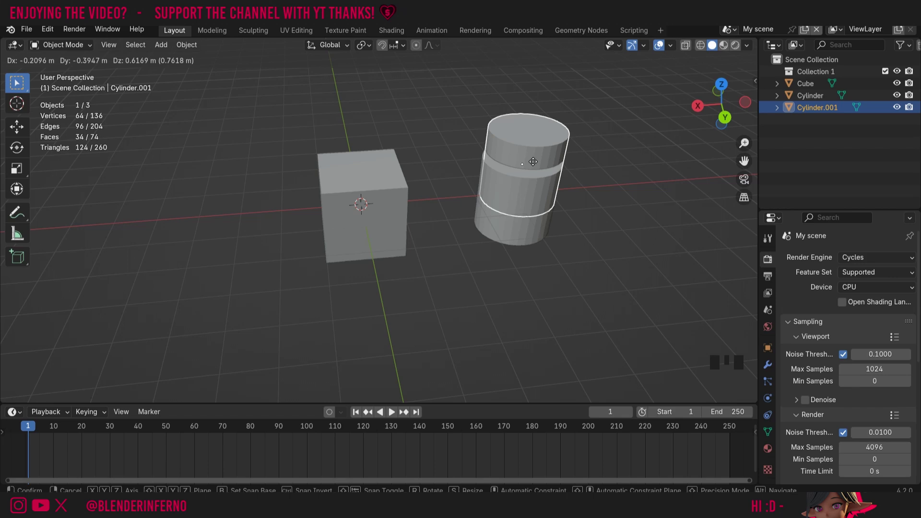
pyautogui.press('x')
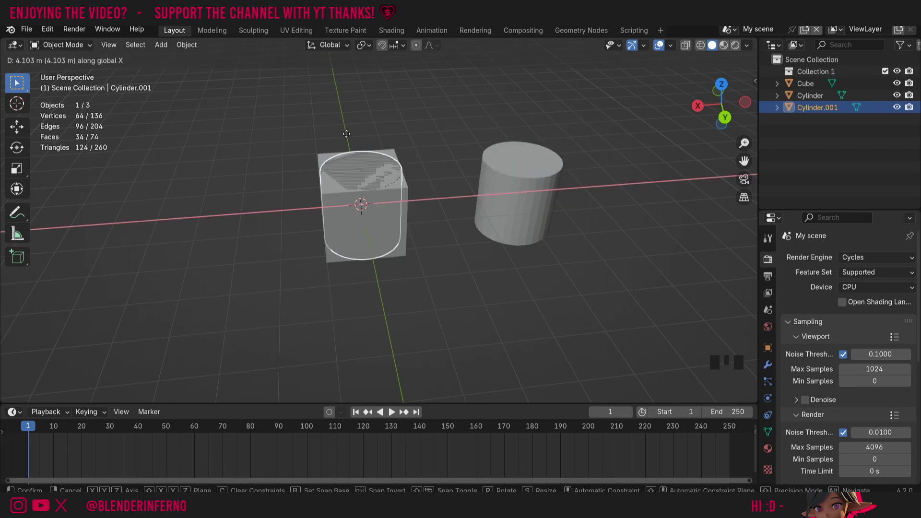
pyautogui.click(185, 123)
pyautogui.click(440, 124)
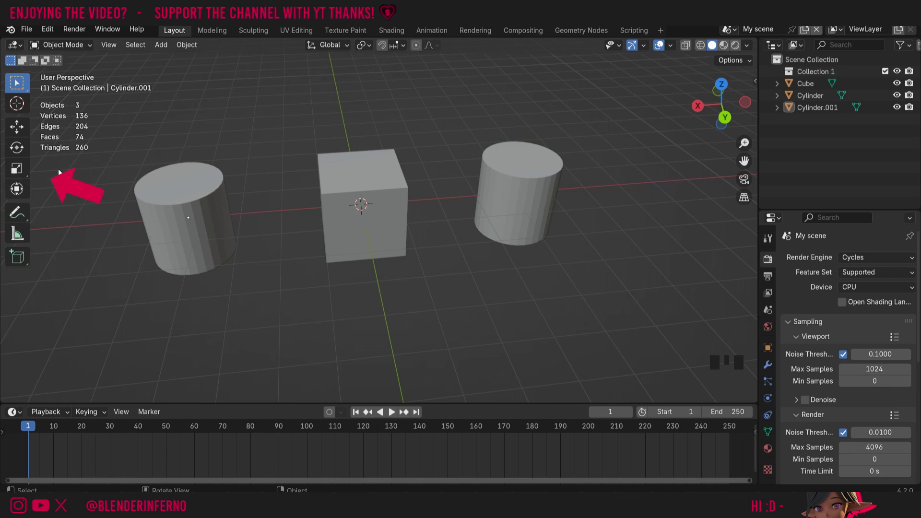
pyautogui.press('t')
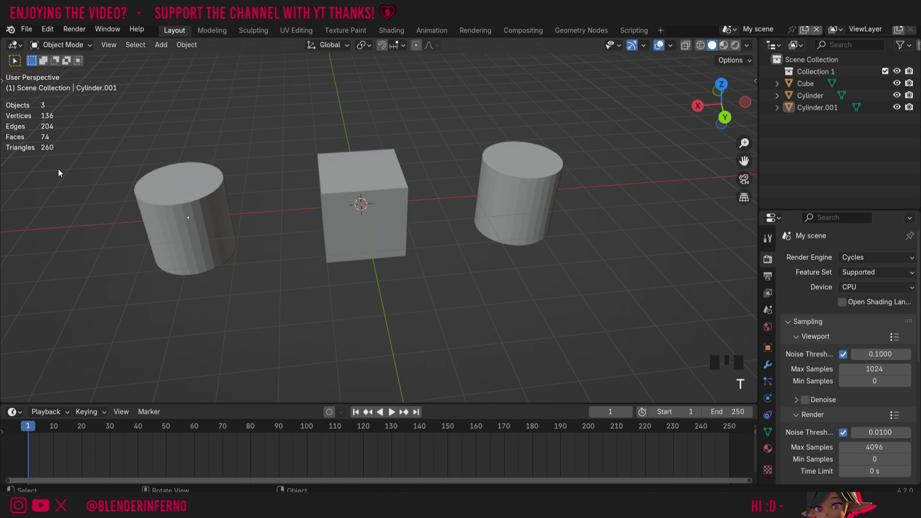
pyautogui.press('t')
pyautogui.press('t')
pyautogui.press('t')
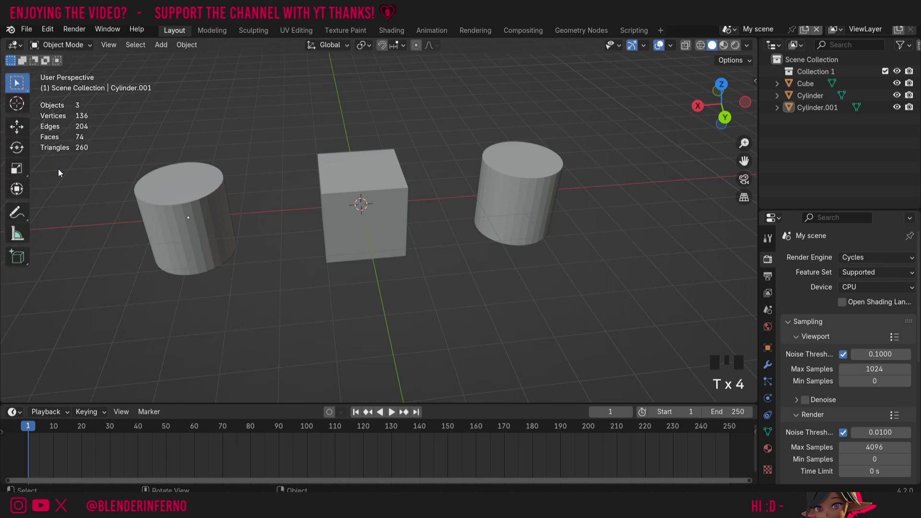
pyautogui.press('t')
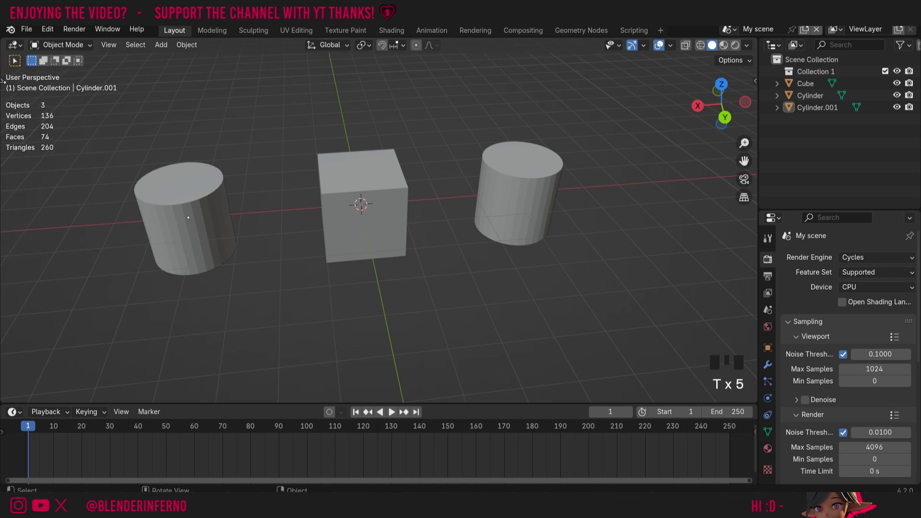
pyautogui.click(4, 81)
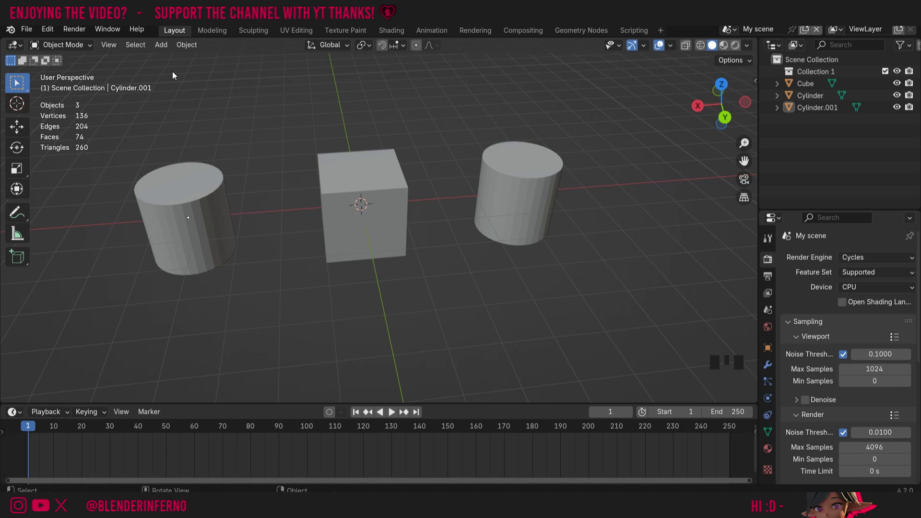
# Drag one selection rectangle over the left cylinder and the cube
pyautogui.moveTo(172, 71); pyautogui.dragTo(382, 290)
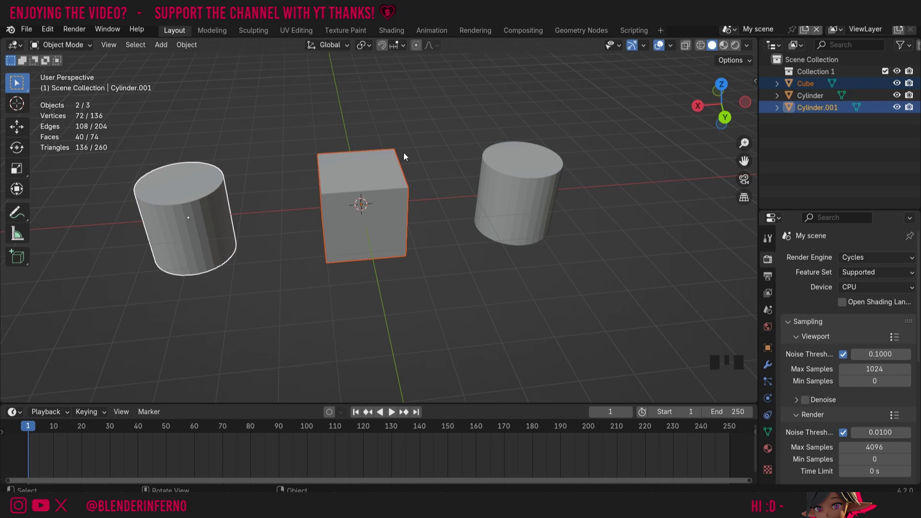
pyautogui.moveTo(404, 153); pyautogui.dragTo(517, 95, button='middle')
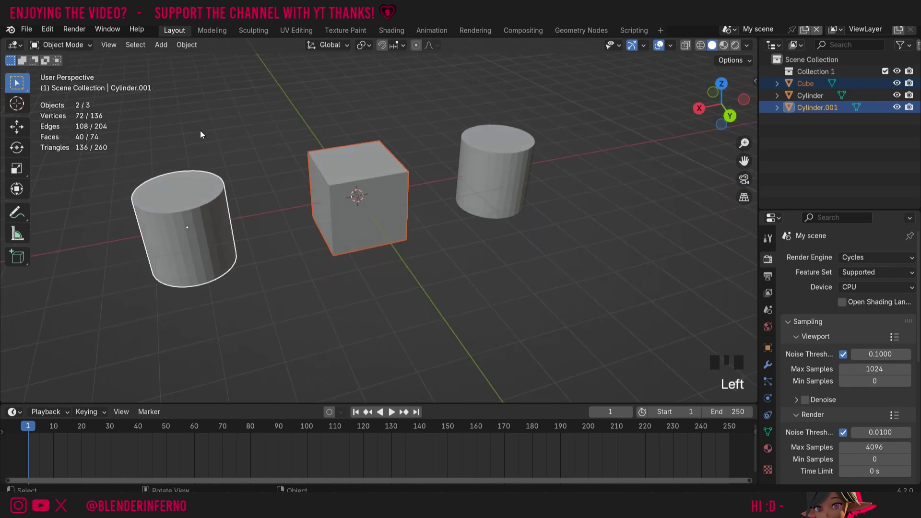
pyautogui.click(84, 45)
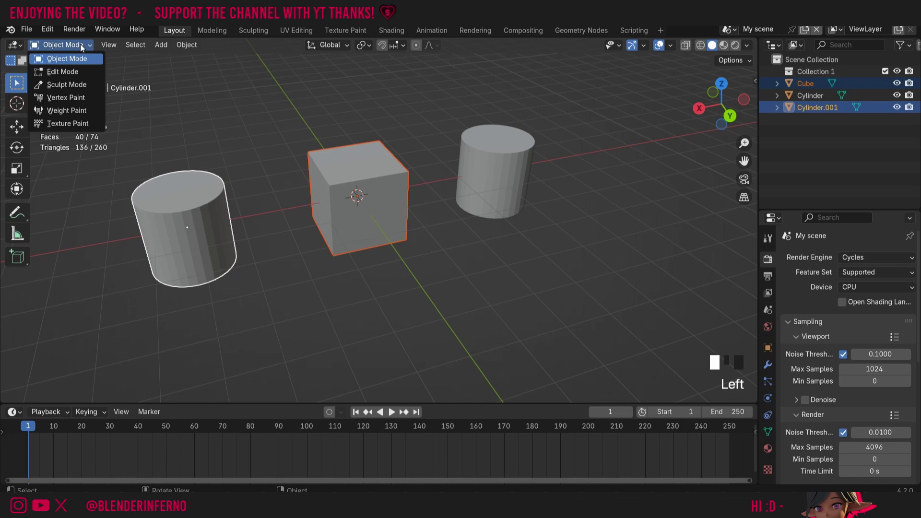
pyautogui.click(77, 68)
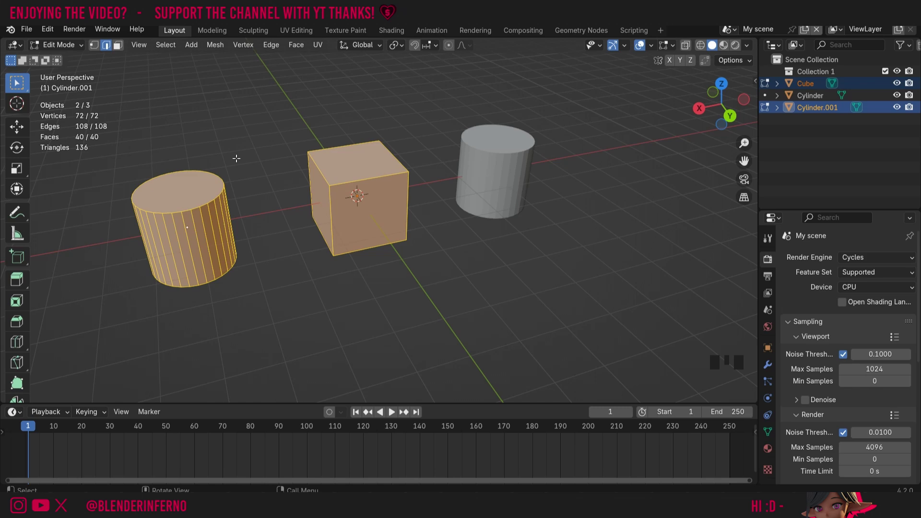
pyautogui.press('Tab')
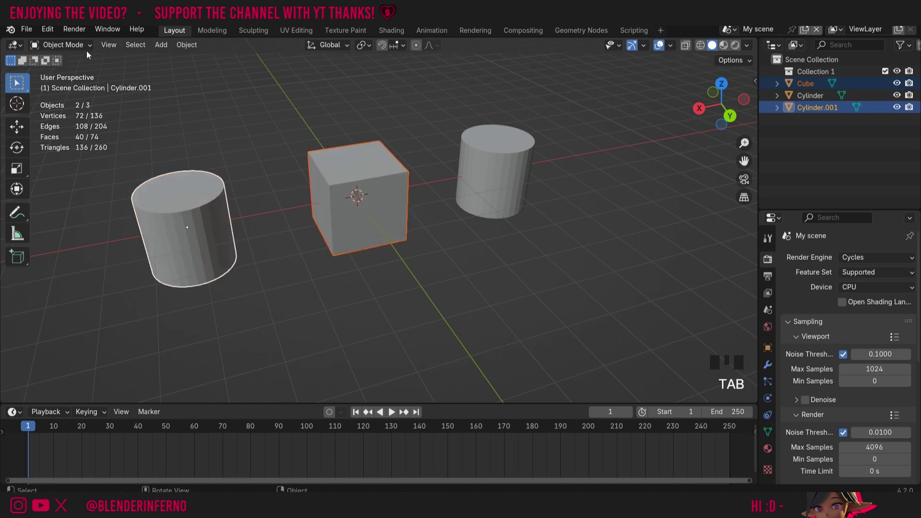
# With Tweak selection, drag the cube up-right and the left cylinder toward the cube
pyautogui.click(16, 86)
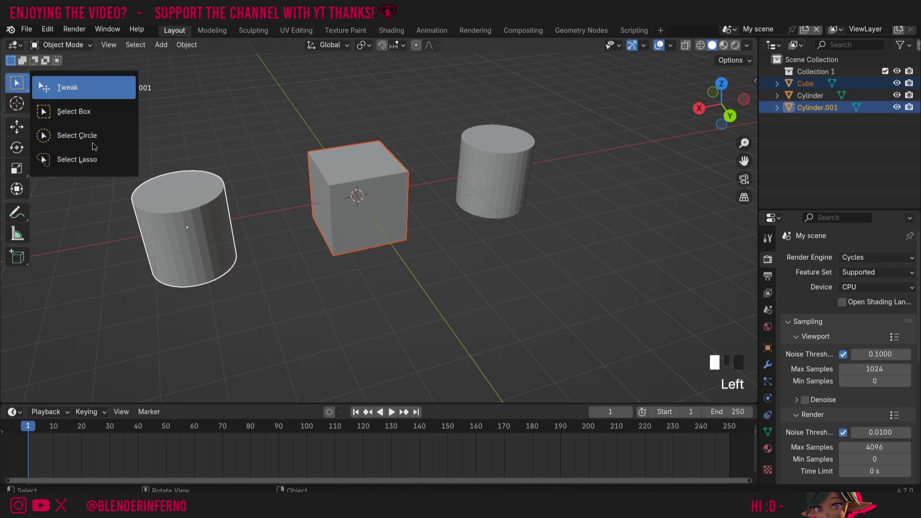
pyautogui.click(86, 88)
pyautogui.click(304, 181)
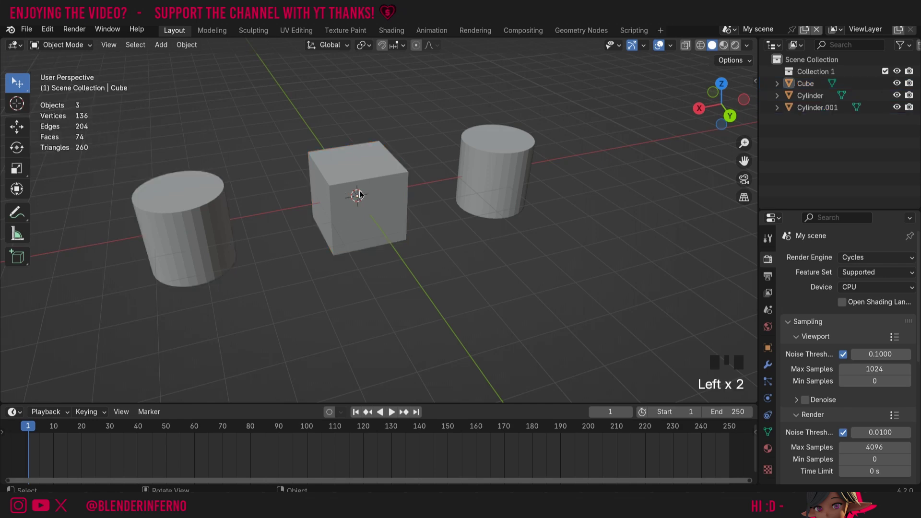
pyautogui.click(361, 199)
pyautogui.moveTo(361, 199); pyautogui.dragTo(368, 174)
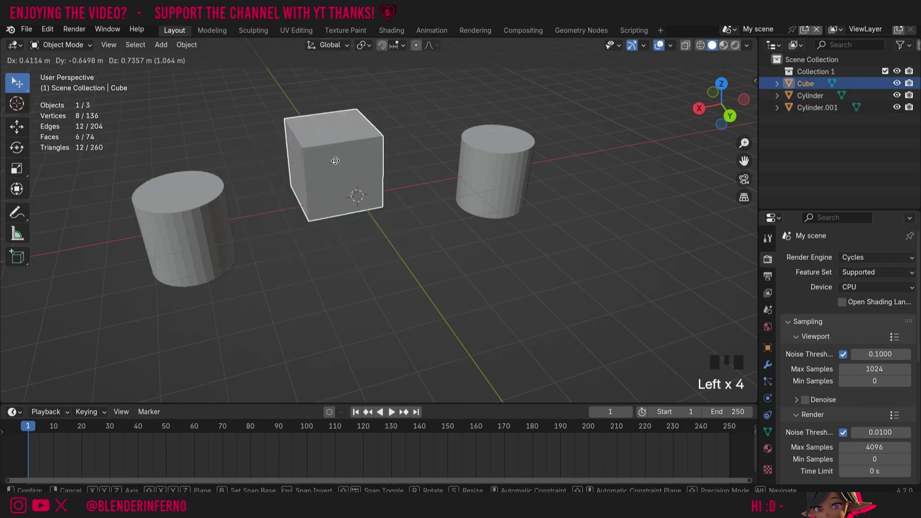
pyautogui.rightClick(368, 171)
pyautogui.click(194, 227)
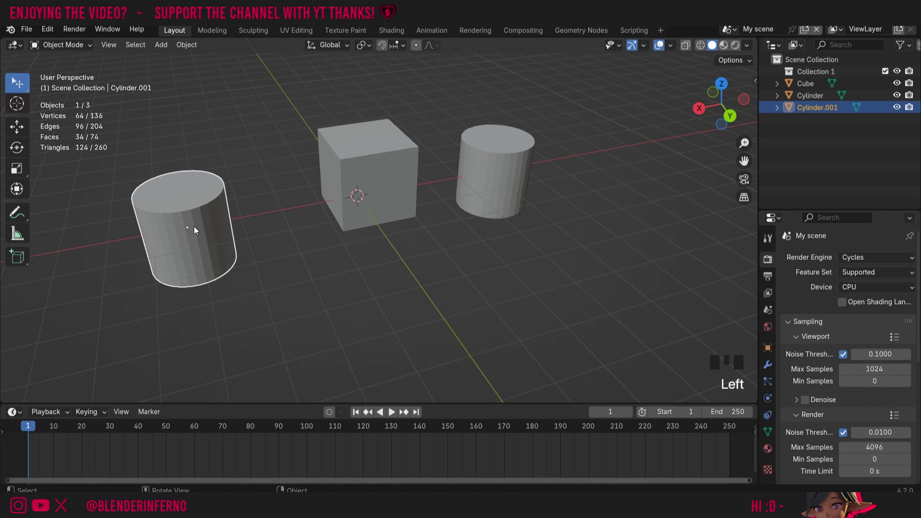
pyautogui.moveTo(194, 227)
pyautogui.mouseDown()
pyautogui.moveTo(330, 213)
pyautogui.moveTo(255, 186)
pyautogui.mouseUp()
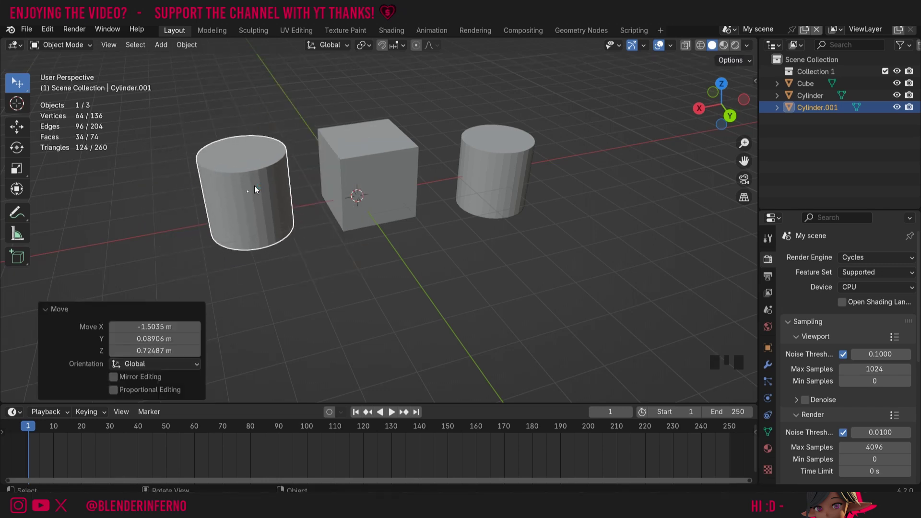
# Circle-select the left cylinder, the cube and the right cylinder
pyautogui.click(17, 86)
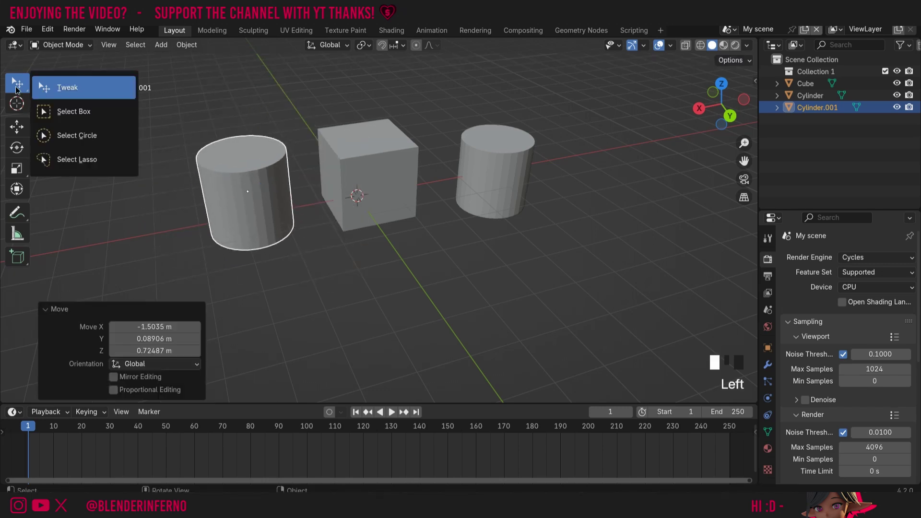
pyautogui.click(87, 136)
pyautogui.moveTo(216, 135); pyautogui.dragTo(529, 154)
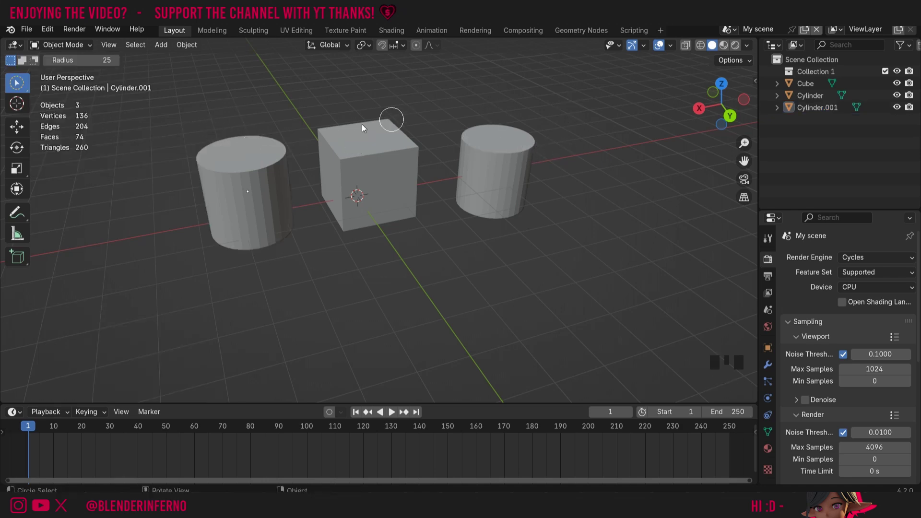
pyautogui.moveTo(257, 147); pyautogui.dragTo(480, 139)
pyautogui.moveTo(167, 195); pyautogui.dragTo(385, 180)
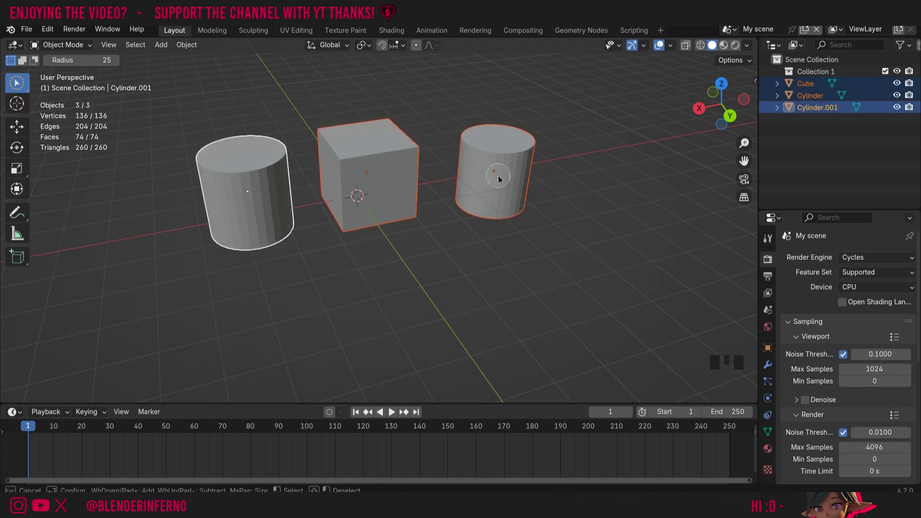
pyautogui.moveTo(384, 179); pyautogui.dragTo(498, 176)
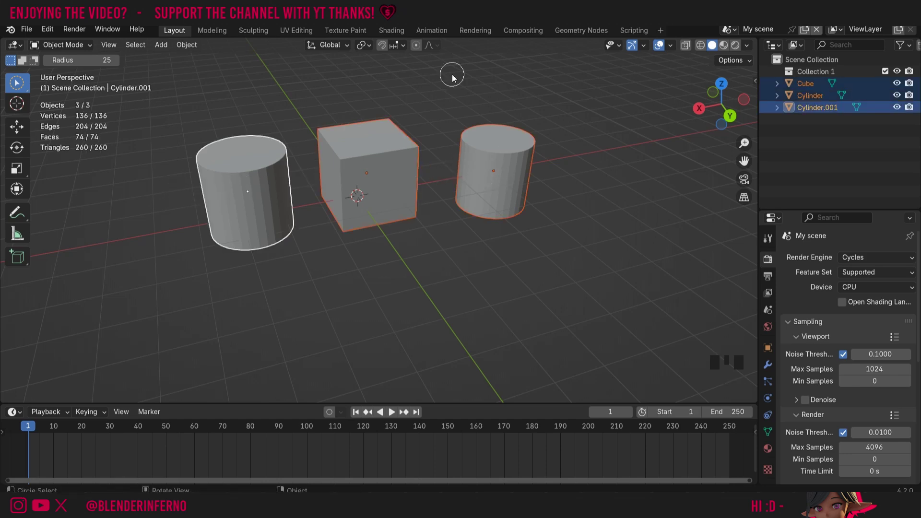
# Enlarge the selection circle radius to 107 and sweep it over the cube and right cylinder
pyautogui.click(85, 59)
pyautogui.moveTo(86, 59); pyautogui.dragTo(139, 114)
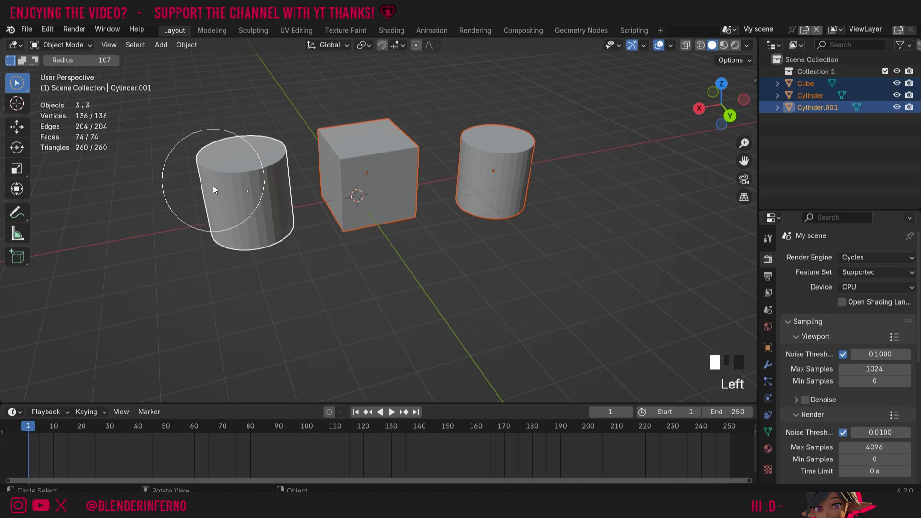
pyautogui.moveTo(360, 180); pyautogui.dragTo(497, 176)
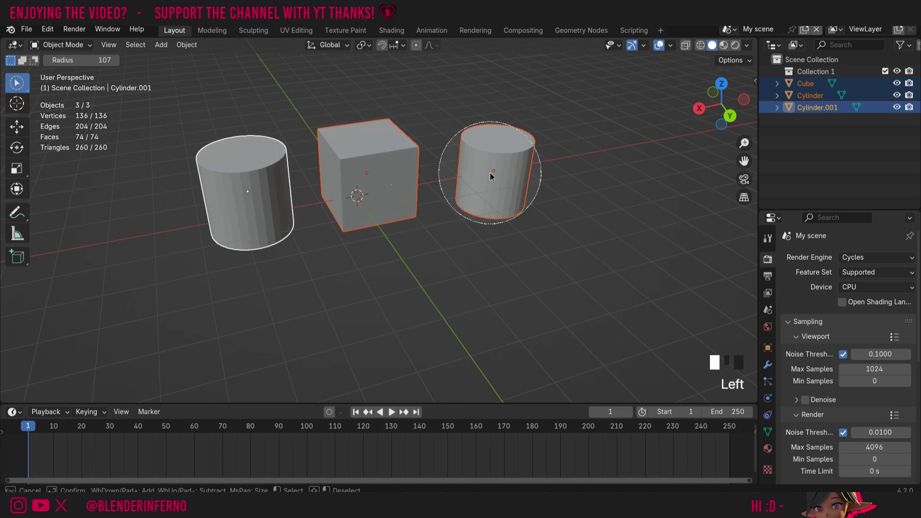
# Lasso-select the cylinders and the cube, then clear the selection
pyautogui.click(16, 83)
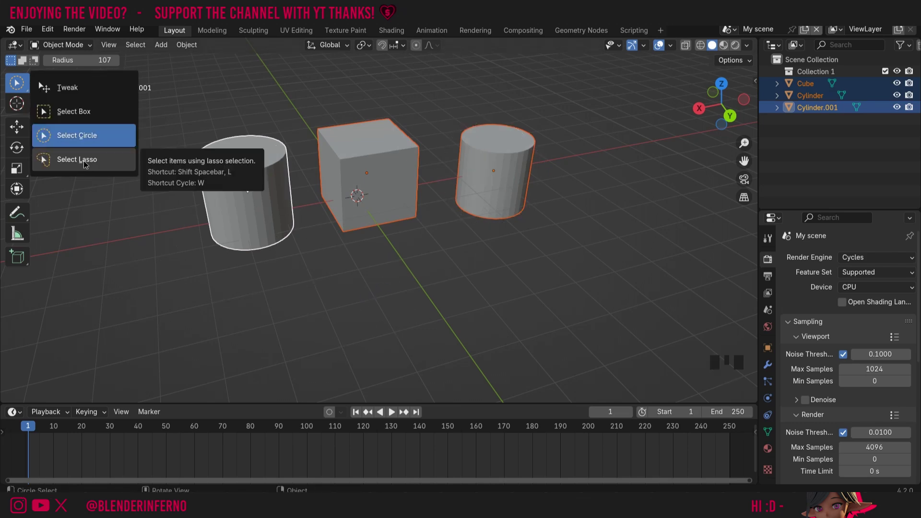
pyautogui.click(84, 160)
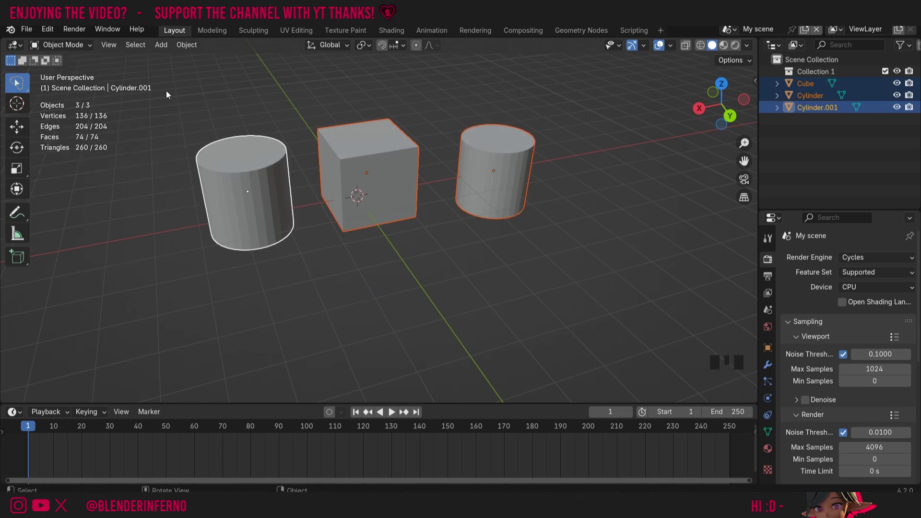
pyautogui.click(166, 91)
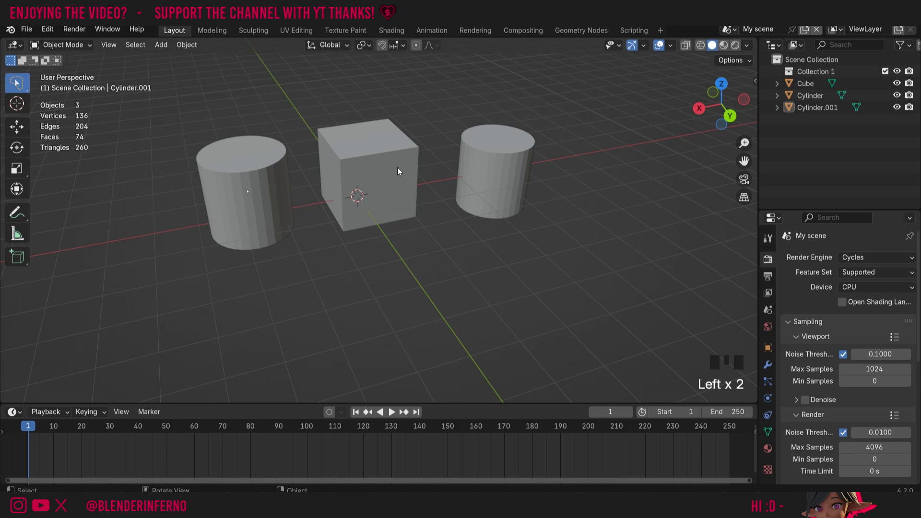
pyautogui.click(199, 85)
pyautogui.moveTo(200, 86)
pyautogui.mouseDown()
pyautogui.moveTo(464, 99)
pyautogui.moveTo(249, 84)
pyautogui.mouseUp()
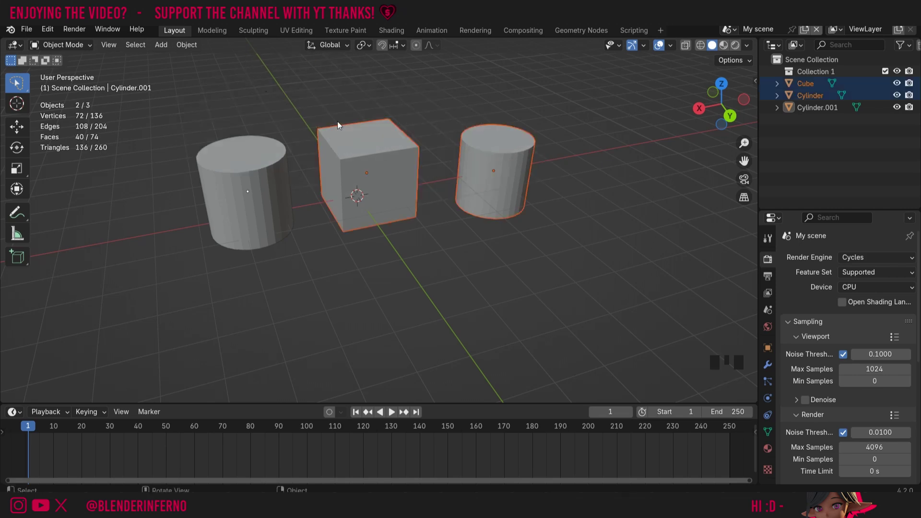
pyautogui.click(431, 175)
# Select only the left cylinder using Select Box
pyautogui.click(16, 82)
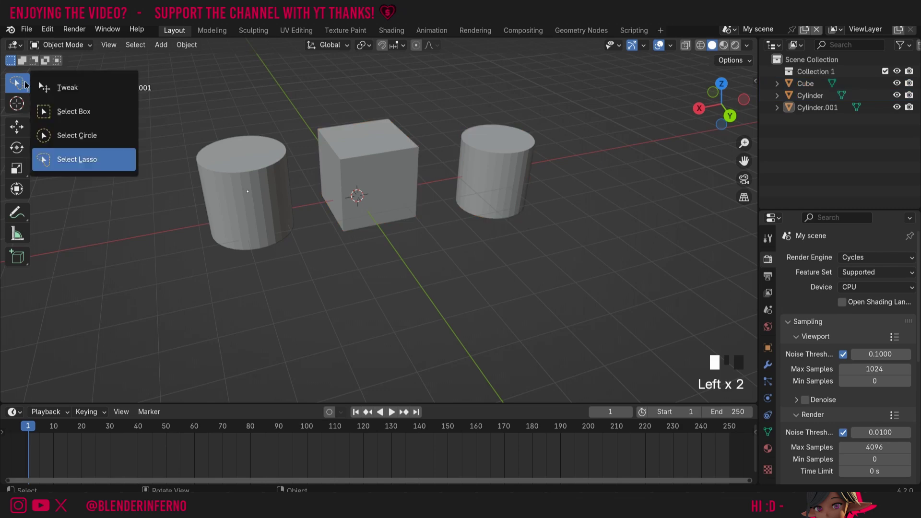
pyautogui.click(77, 111)
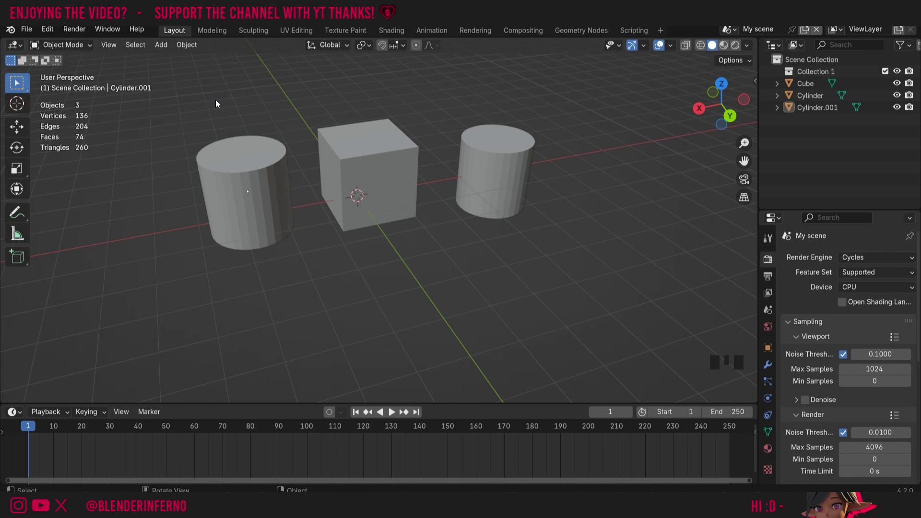
pyautogui.click(254, 147)
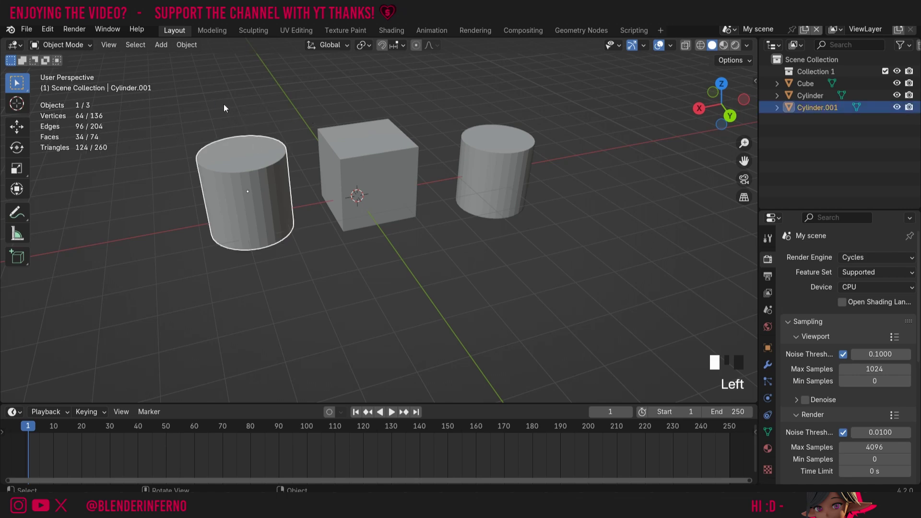
# Sweep a C circle selection over the left cylinder and cube, then exit and deselect
pyautogui.click(202, 114)
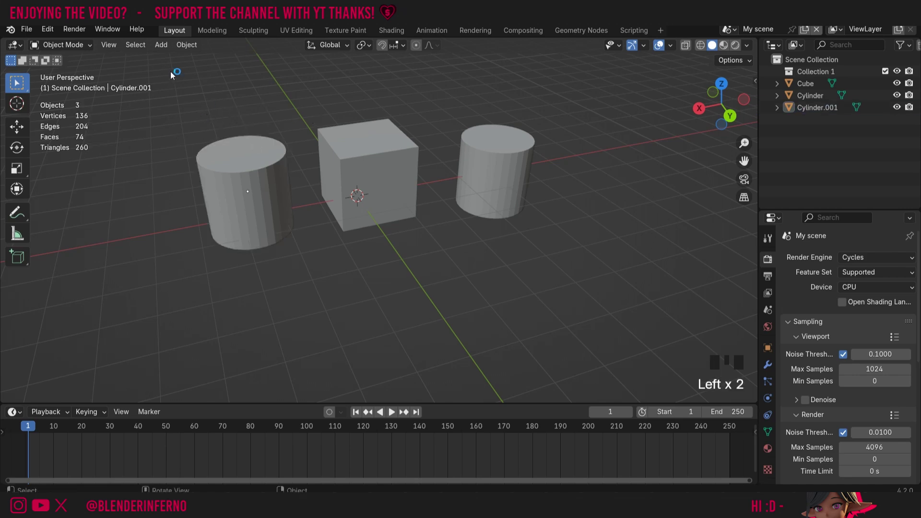
pyautogui.press('c')
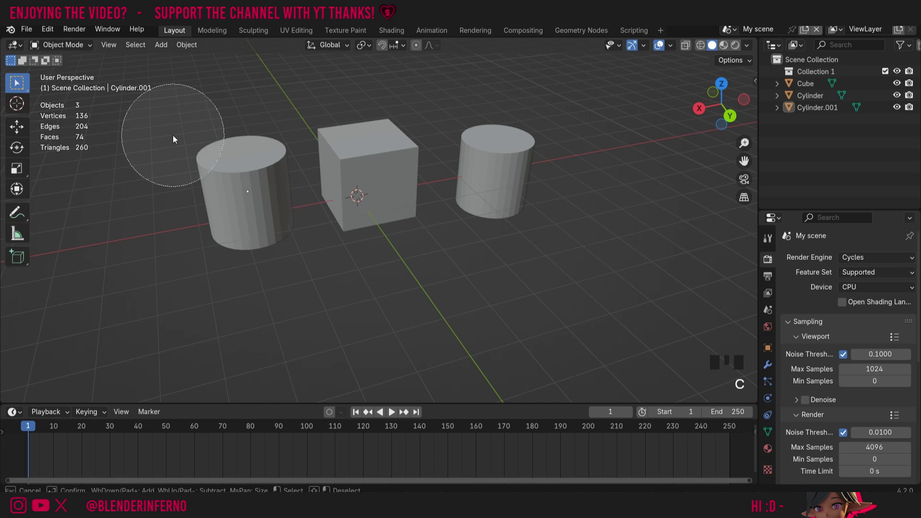
pyautogui.moveTo(199, 155); pyautogui.dragTo(441, 155)
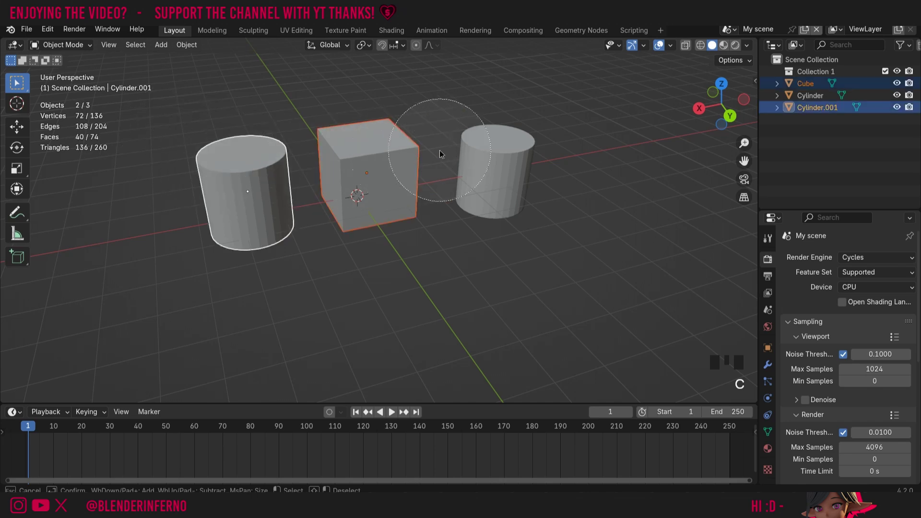
pyautogui.rightClick(240, 108)
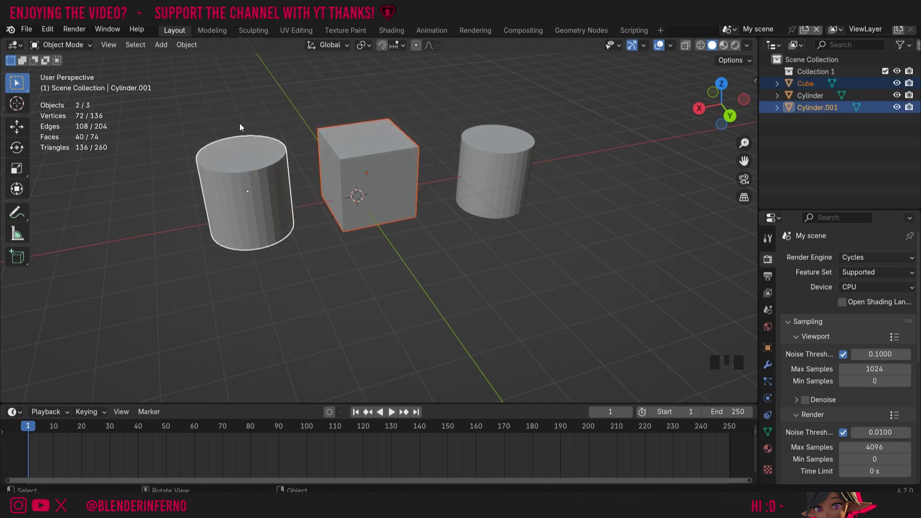
pyautogui.click(303, 193)
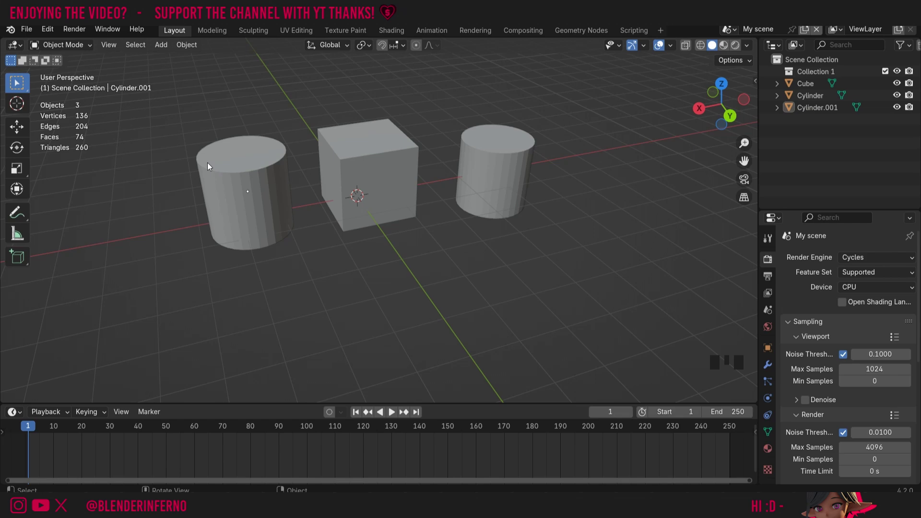
pyautogui.moveTo(157, 109); pyautogui.dragTo(286, 250)
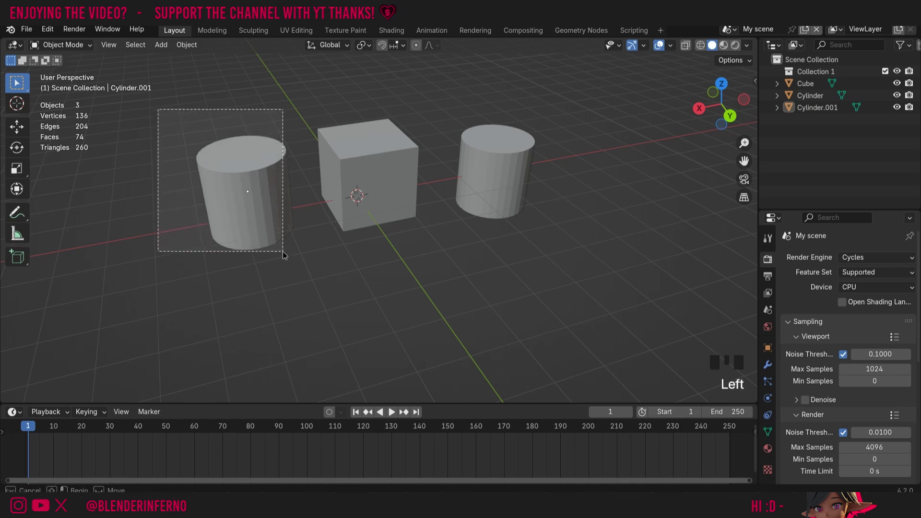
pyautogui.moveTo(438, 243); pyautogui.dragTo(344, 126)
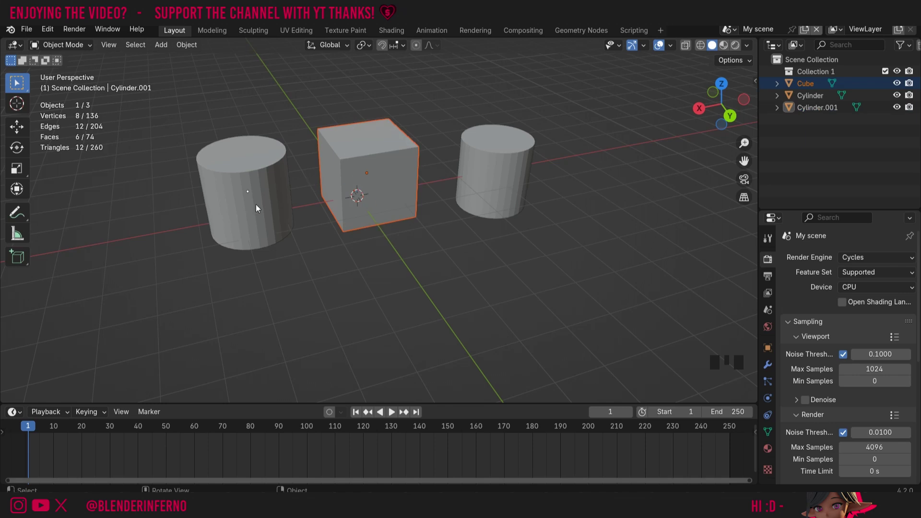
pyautogui.click(22, 62)
pyautogui.moveTo(163, 107); pyautogui.dragTo(283, 268)
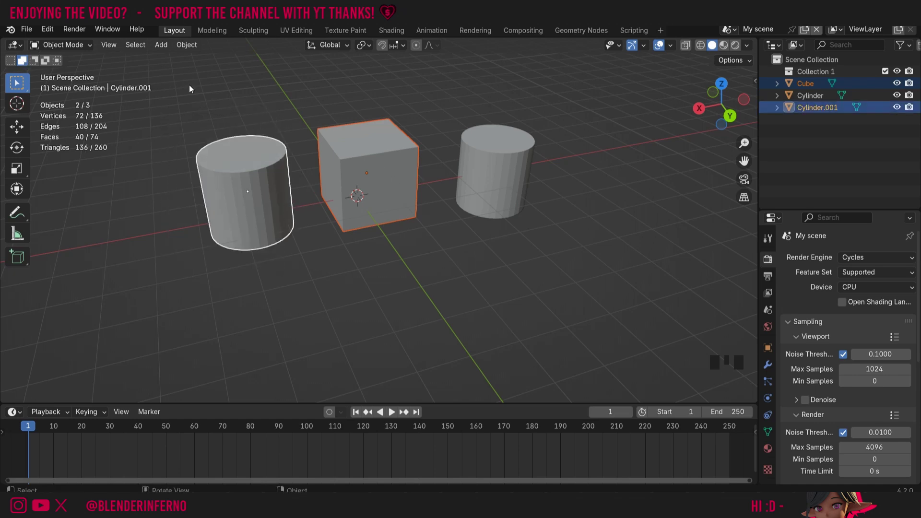
pyautogui.moveTo(453, 102)
pyautogui.mouseDown()
pyautogui.moveTo(514, 194)
pyautogui.moveTo(509, 199)
pyautogui.mouseUp()
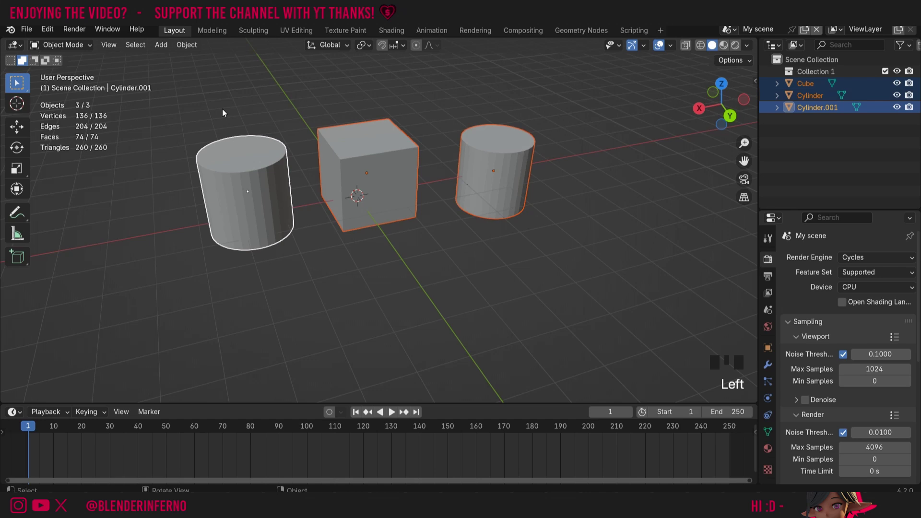
pyautogui.click(33, 61)
pyautogui.moveTo(147, 105); pyautogui.dragTo(291, 270)
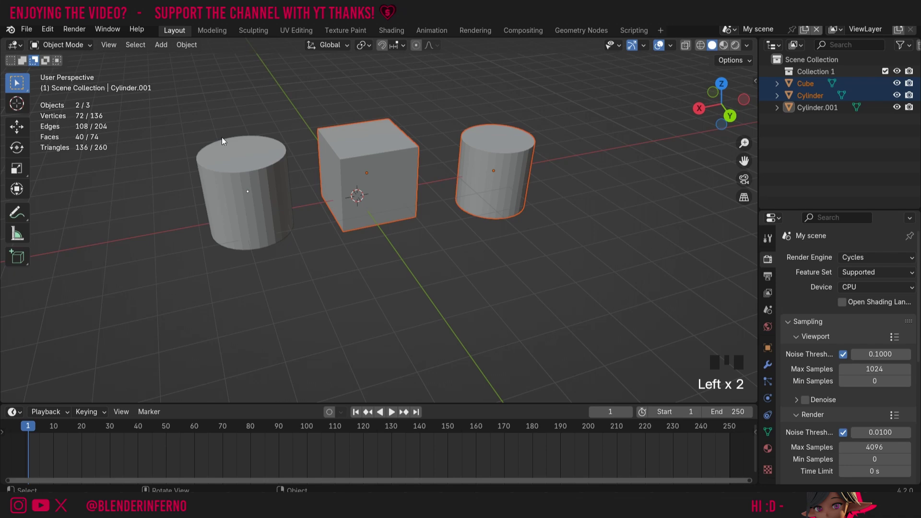
pyautogui.click(46, 65)
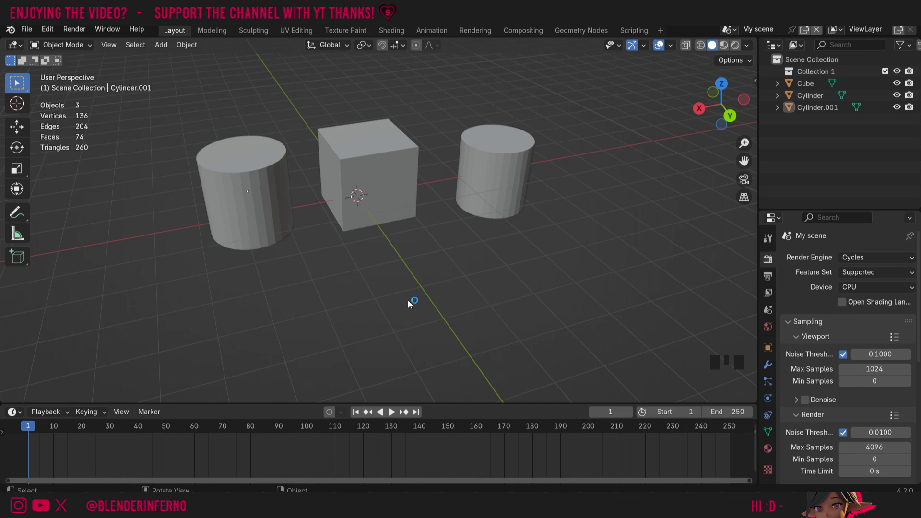
# Select all, deselect all, then pick the left cylinder, cube and right cylinder in turn
pyautogui.click(402, 280)
pyautogui.press('a')
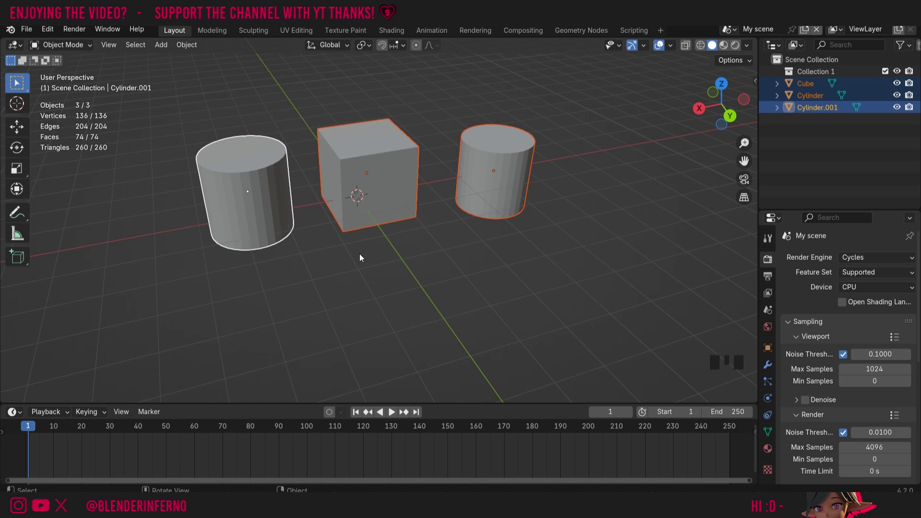
pyautogui.hotkey('alt', 'a')
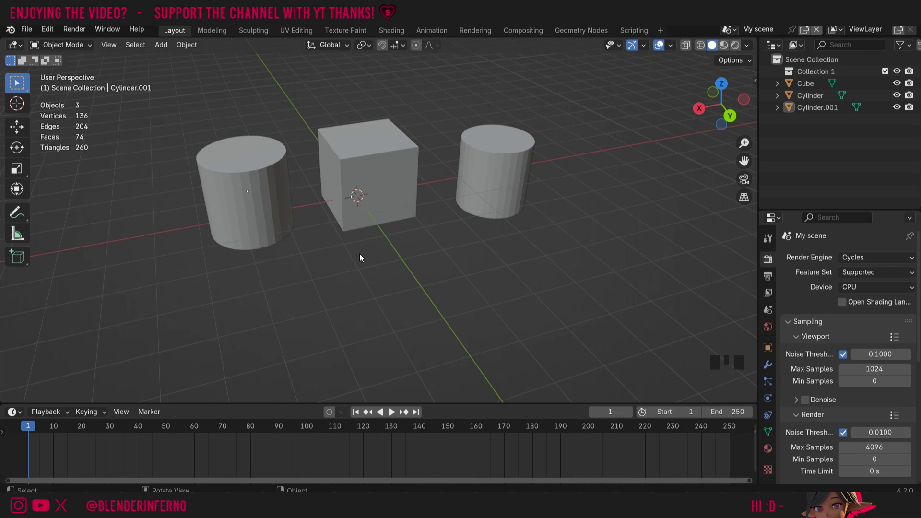
pyautogui.click(238, 181)
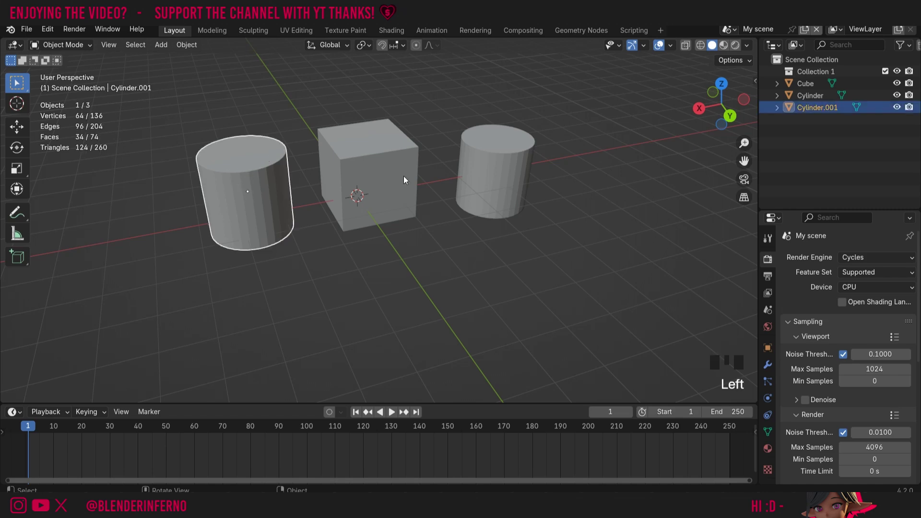
pyautogui.click(382, 170)
pyautogui.click(514, 175)
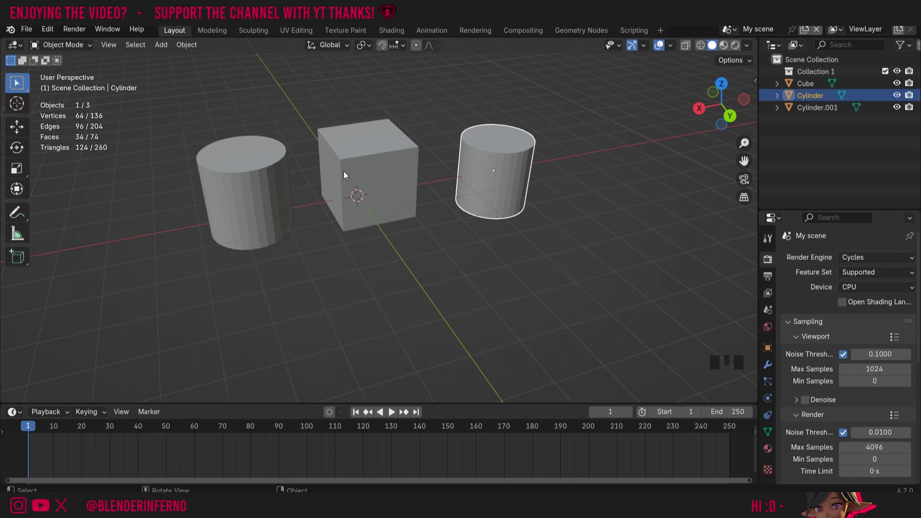
# Add the cube and left cylinder to the selection and move all three about 0.6 m
pyautogui.keyDown('shift'); pyautogui.click(383, 151); pyautogui.keyUp('shift')
pyautogui.keyDown('shift'); pyautogui.click(273, 173); pyautogui.keyUp('shift')
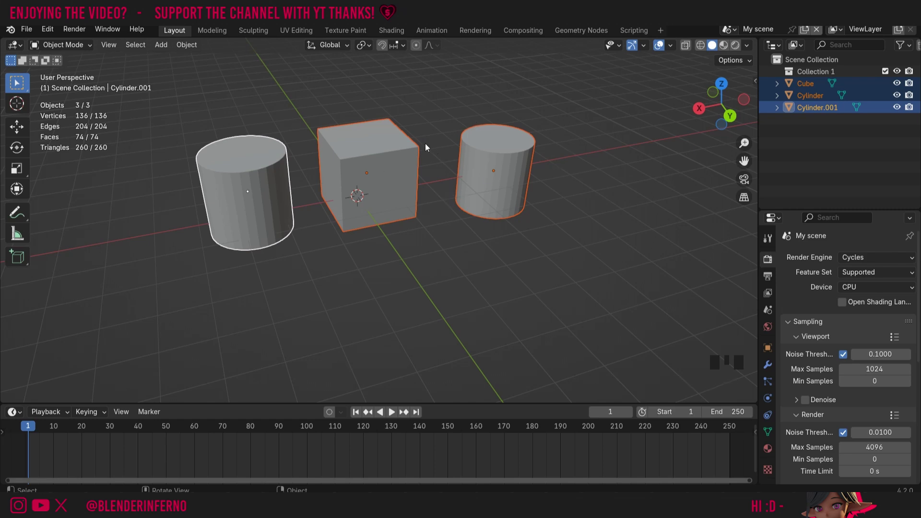
pyautogui.press('g')
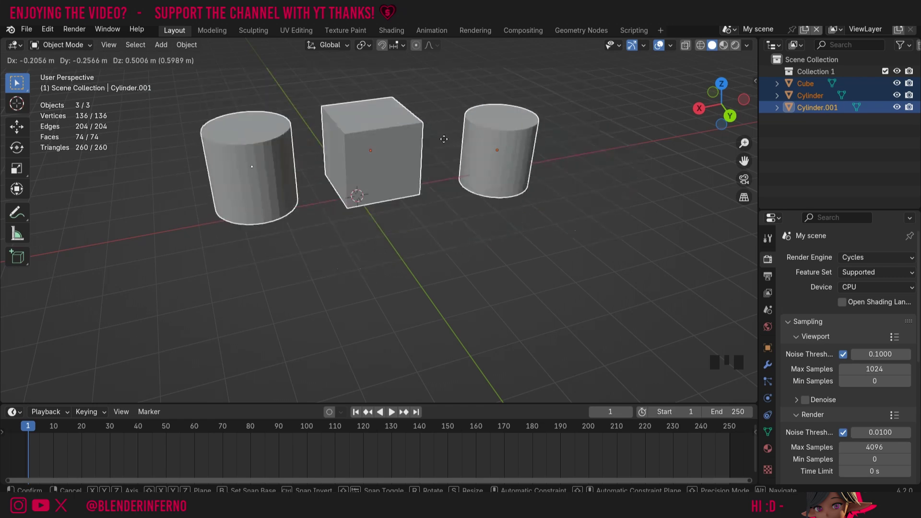
pyautogui.click(438, 125)
# Activate the Move gizmo tool and select only the cube
pyautogui.click(22, 106)
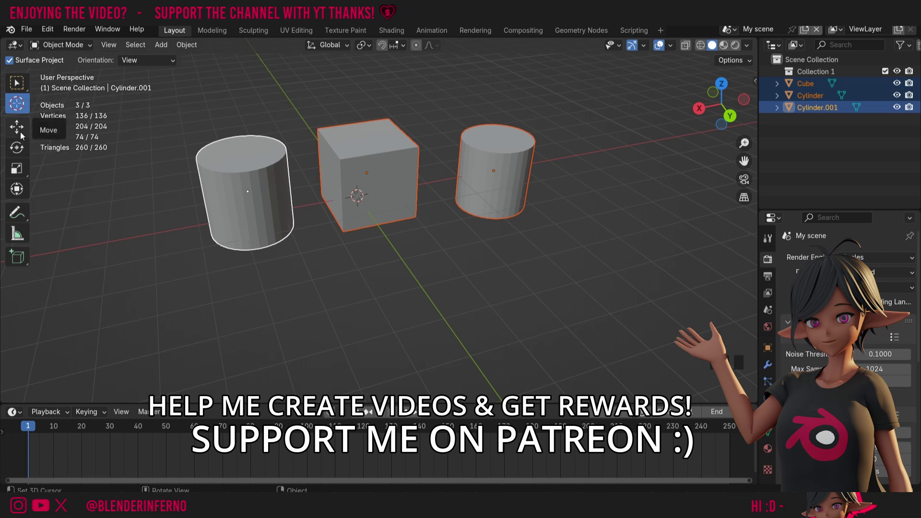
pyautogui.click(17, 127)
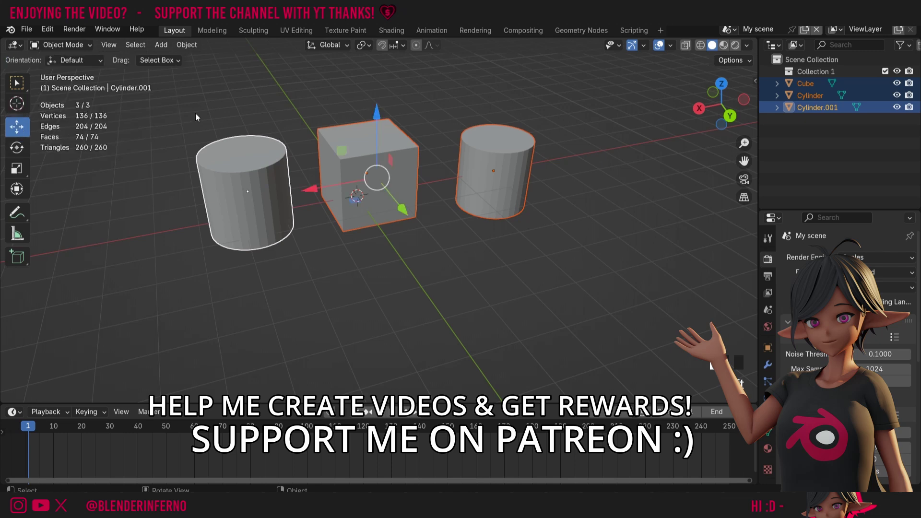
pyautogui.click(365, 290)
pyautogui.click(371, 159)
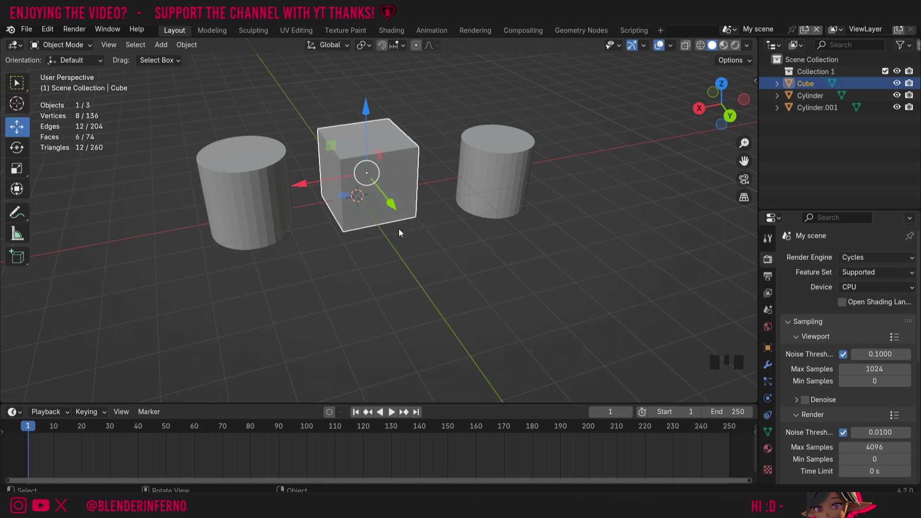
# Drag the cube about 0.65 m along X and 0.37 m along Y toward the right cylinder
pyautogui.click(391, 205)
pyautogui.moveTo(391, 205); pyautogui.dragTo(427, 252)
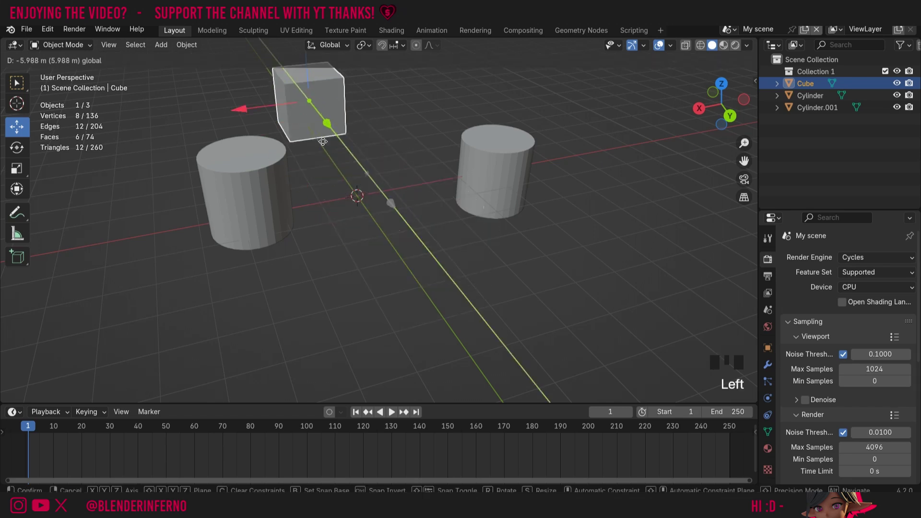
pyautogui.moveTo(426, 252); pyautogui.dragTo(443, 241)
pyautogui.rightClick(445, 241)
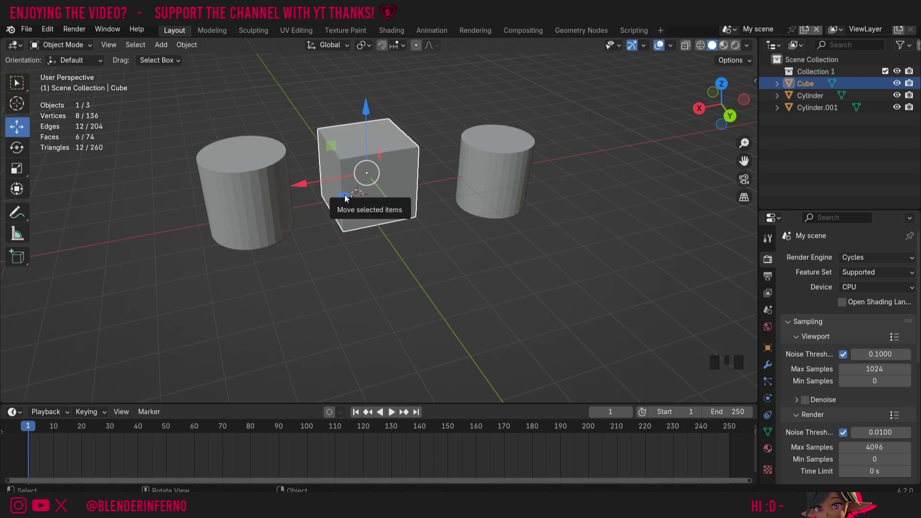
pyautogui.moveTo(344, 194); pyautogui.dragTo(362, 212)
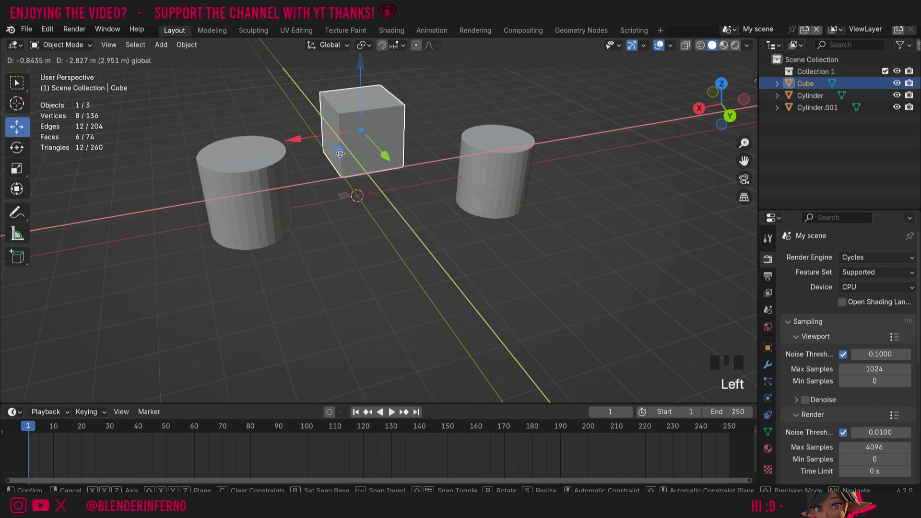
pyautogui.moveTo(362, 212); pyautogui.dragTo(389, 201)
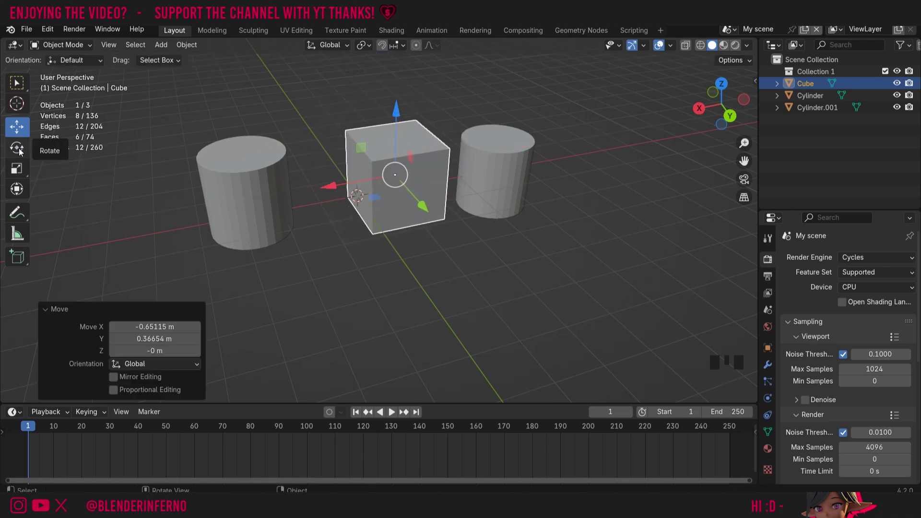
# Tilt the cube about 41° around Y, enlarge it, and stretch it roughly 3.8× along Z
pyautogui.click(17, 148)
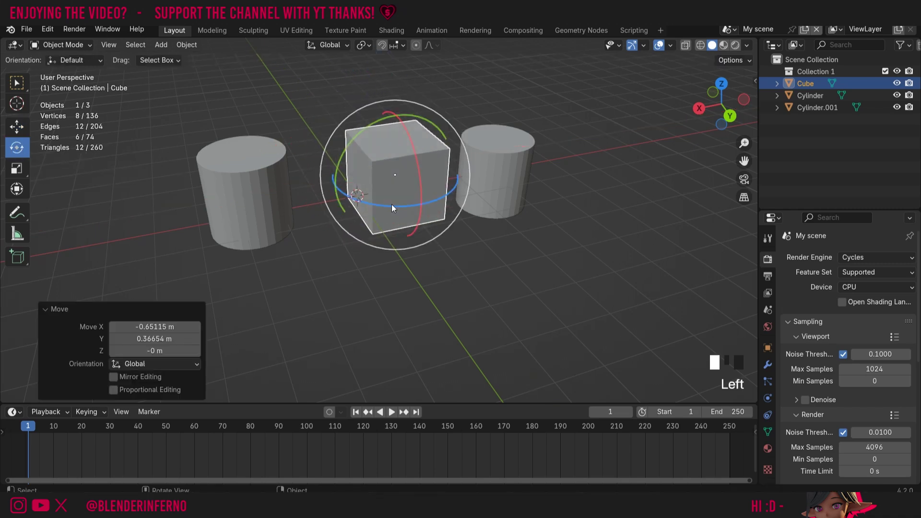
pyautogui.moveTo(391, 208)
pyautogui.mouseDown()
pyautogui.moveTo(410, 234)
pyautogui.moveTo(433, 218)
pyautogui.moveTo(359, 162)
pyautogui.mouseUp()
pyautogui.click(17, 168)
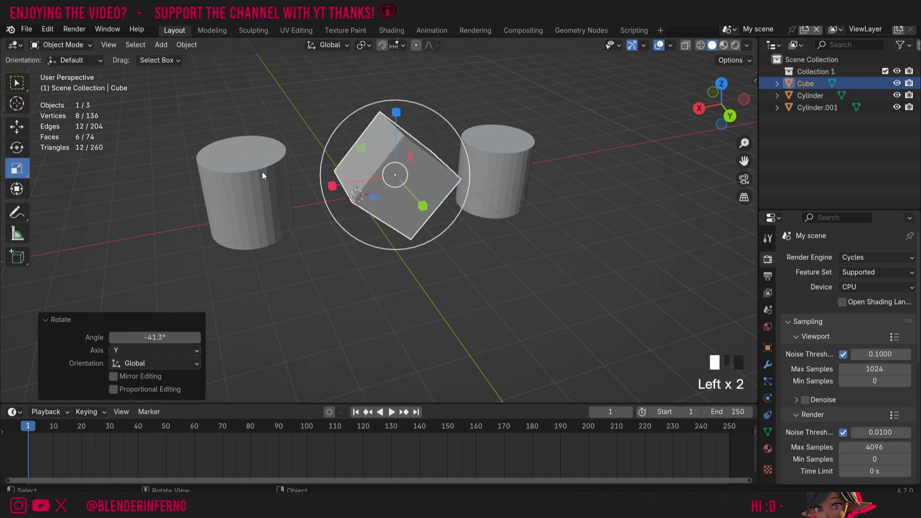
pyautogui.click(423, 208)
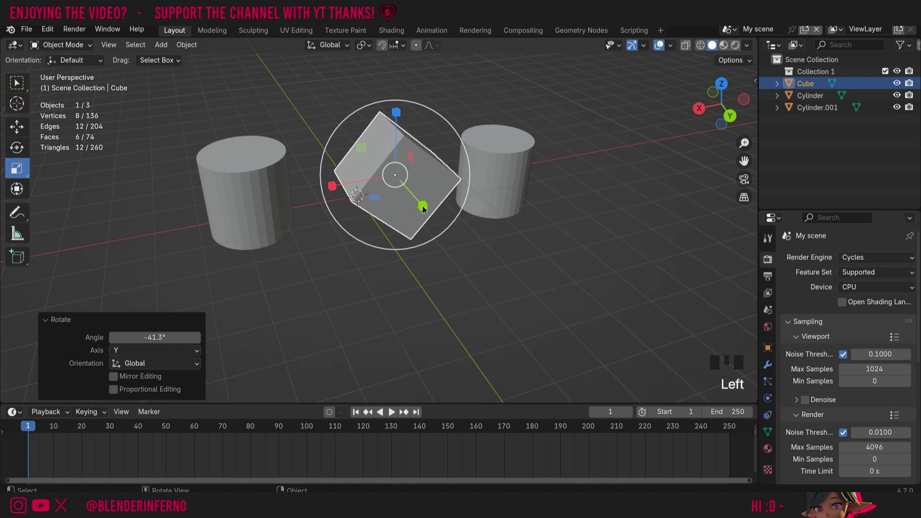
pyautogui.moveTo(424, 208); pyautogui.dragTo(490, 278)
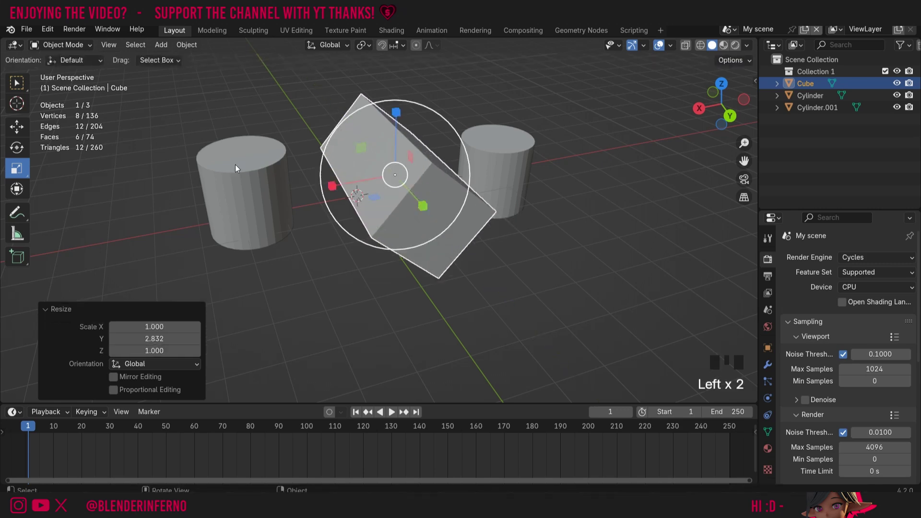
pyautogui.moveTo(382, 170); pyautogui.dragTo(368, 164)
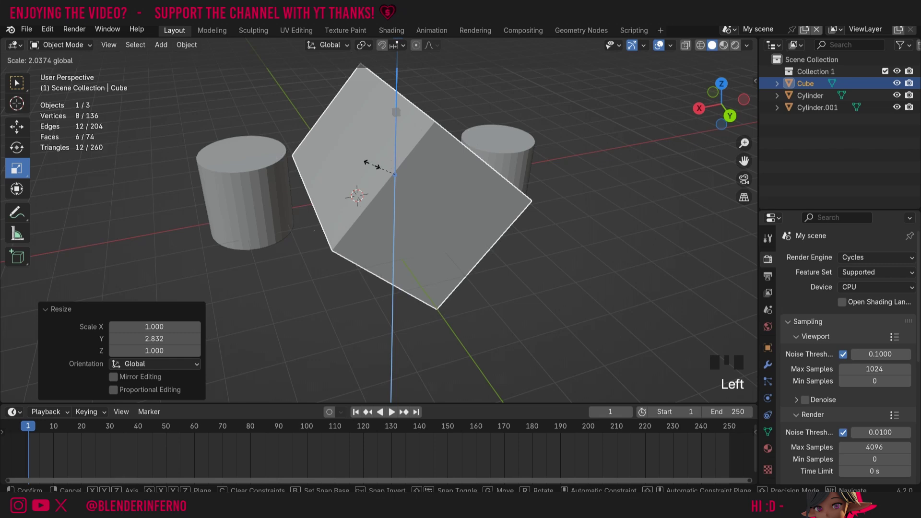
pyautogui.moveTo(372, 166); pyautogui.dragTo(380, 150)
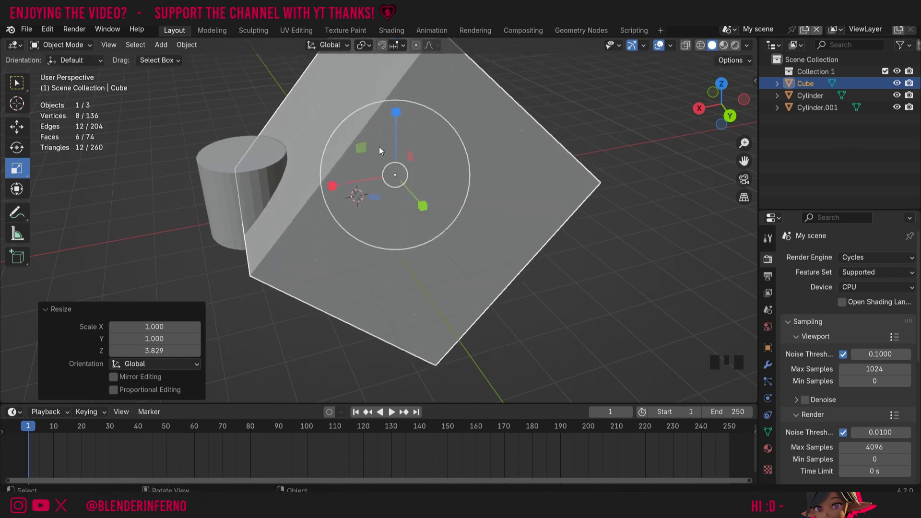
pyautogui.scroll(-5, 380, 150)
pyautogui.click(17, 188)
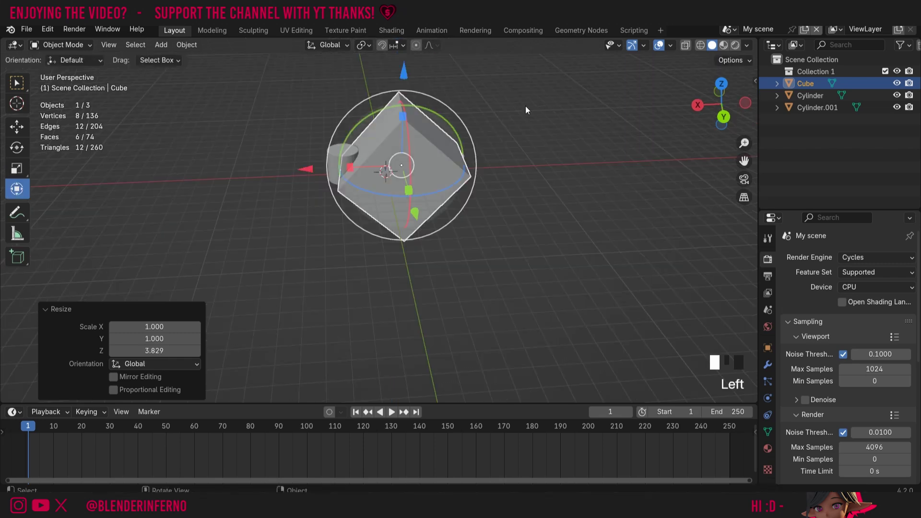
# Scale the cube into a thin slab and move it about 8.5 m forward along Y
pyautogui.click(414, 165)
pyautogui.click(418, 113)
pyautogui.moveTo(419, 113)
pyautogui.mouseDown()
pyautogui.moveTo(478, 193)
pyautogui.moveTo(396, 179)
pyautogui.moveTo(447, 229)
pyautogui.mouseUp()
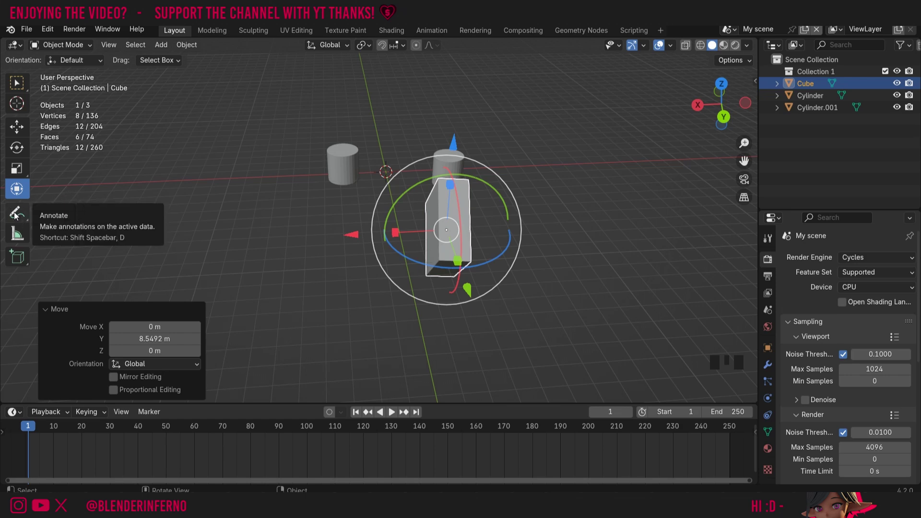
pyautogui.click(16, 215)
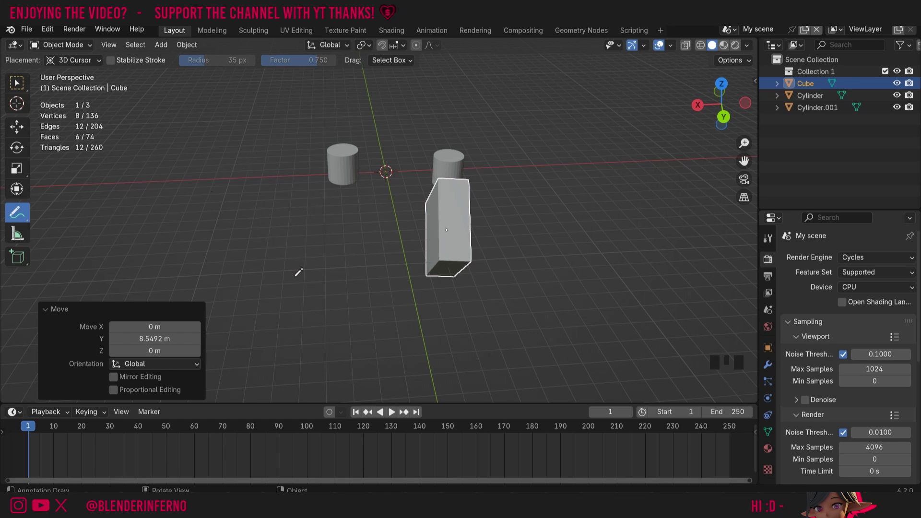
# Draw an arrow pointing at the slab and hand-write 'cube' beside it
pyautogui.moveTo(273, 292)
pyautogui.mouseDown()
pyautogui.moveTo(348, 246)
pyautogui.moveTo(354, 264)
pyautogui.moveTo(347, 227)
pyautogui.mouseUp()
pyautogui.moveTo(206, 287)
pyautogui.mouseDown()
pyautogui.moveTo(222, 301)
pyautogui.moveTo(245, 279)
pyautogui.moveTo(255, 307)
pyautogui.moveTo(281, 307)
pyautogui.mouseUp()
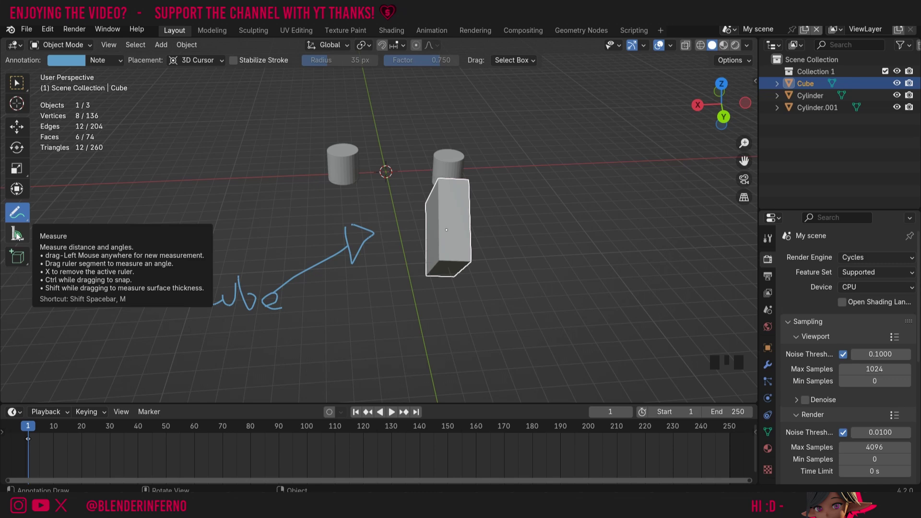
pyautogui.click(17, 234)
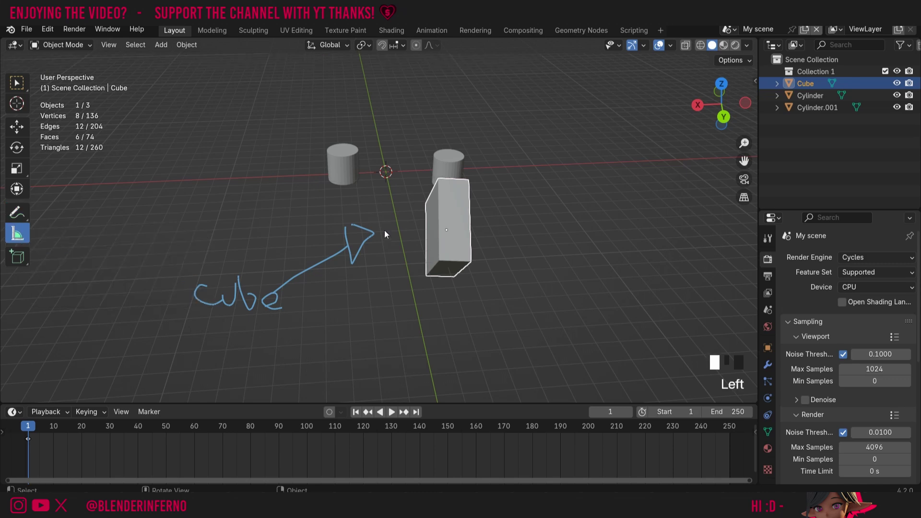
pyautogui.scroll(3, 370, 161)
pyautogui.scroll(2, 366, 197)
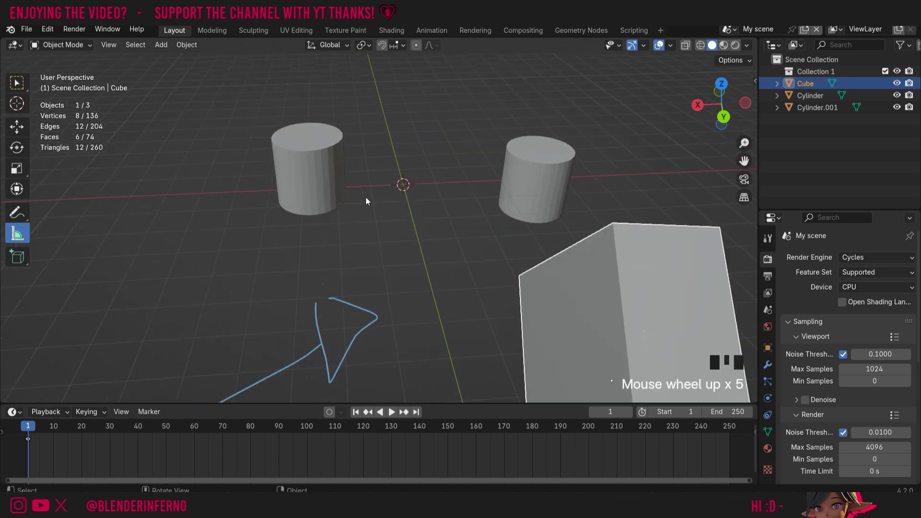
pyautogui.scroll(3, 345, 202)
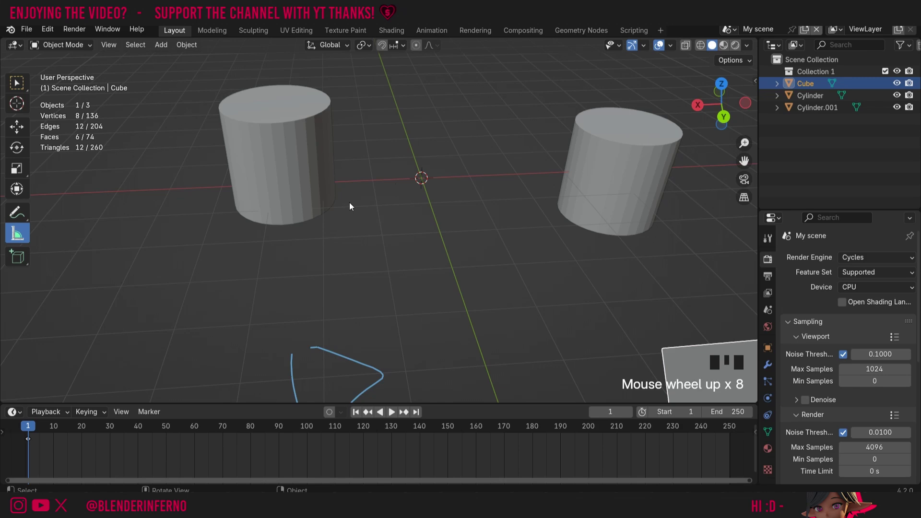
# Place two measuring rulers along the left cylinder's height
pyautogui.moveTo(349, 202); pyautogui.dragTo(342, 94)
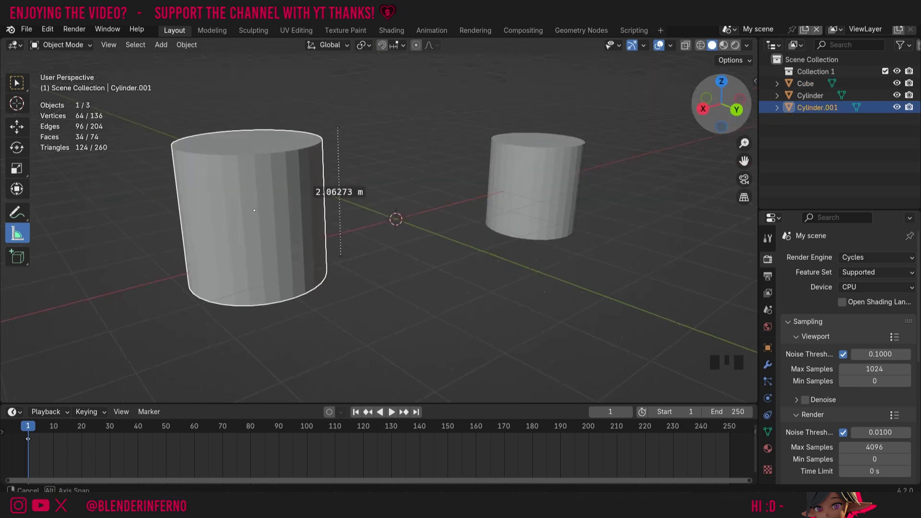
pyautogui.click(343, 299)
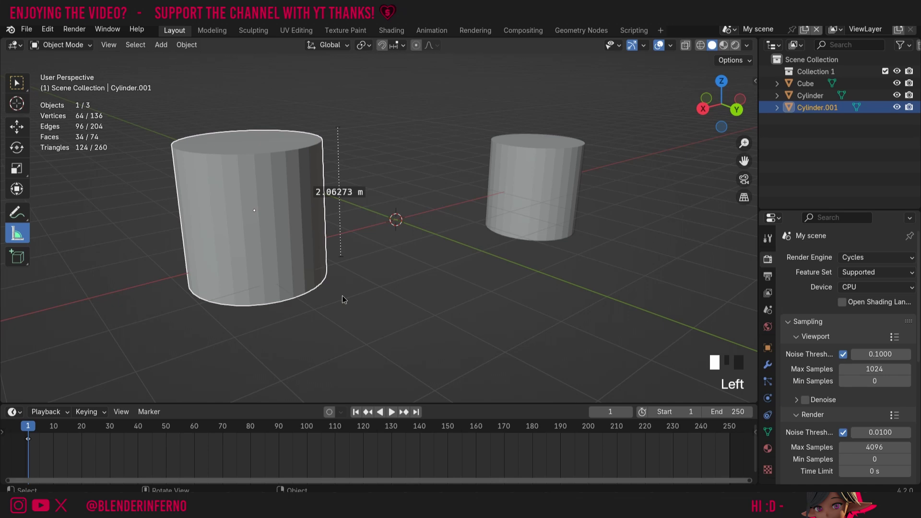
pyautogui.moveTo(343, 299); pyautogui.dragTo(386, 179)
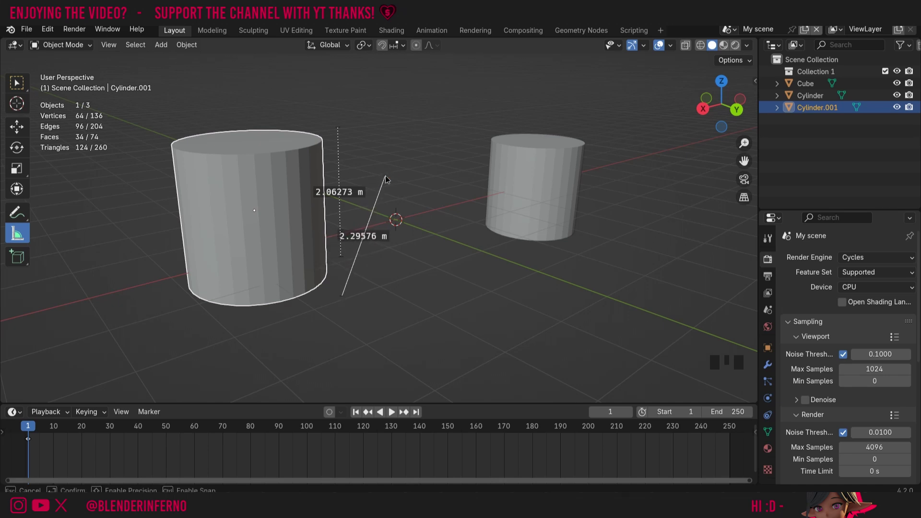
pyautogui.moveTo(385, 179); pyautogui.dragTo(336, 112)
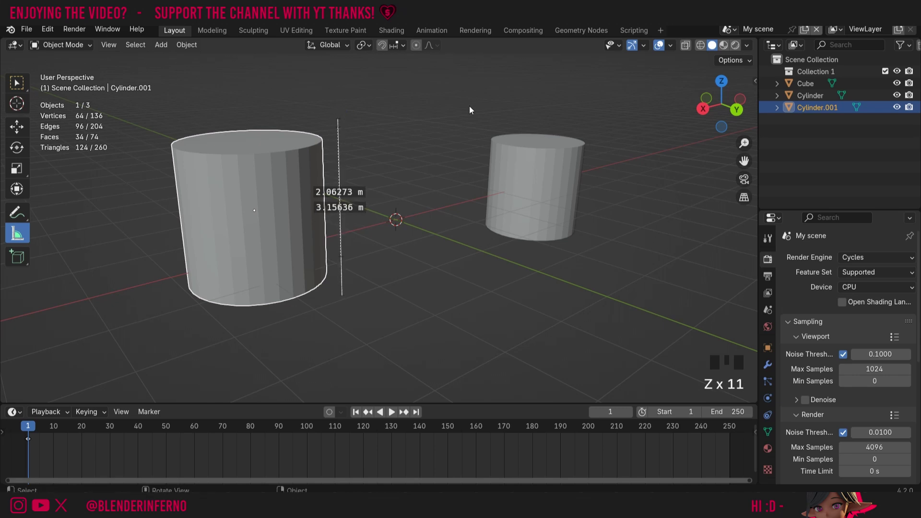
# Add an X-constrained floor ruler reaching toward the second cylinder
pyautogui.moveTo(722, 105); pyautogui.dragTo(741, 109)
pyautogui.moveTo(336, 293)
pyautogui.mouseDown()
pyautogui.moveTo(457, 265)
pyautogui.moveTo(576, 266)
pyautogui.mouseUp()
pyautogui.press('x')
pyautogui.press('x')
pyautogui.press('x')
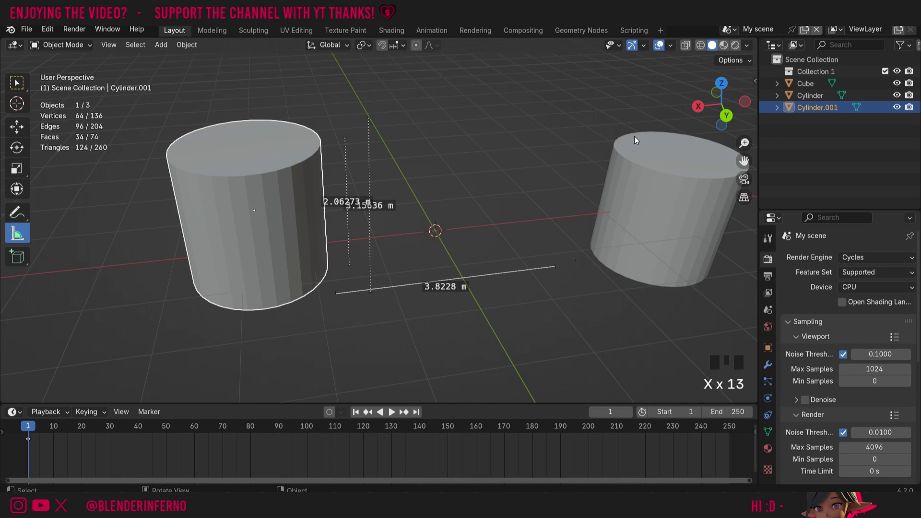
pyautogui.moveTo(722, 104)
pyautogui.mouseDown()
pyautogui.moveTo(727, 115)
pyautogui.moveTo(708, 97)
pyautogui.mouseUp()
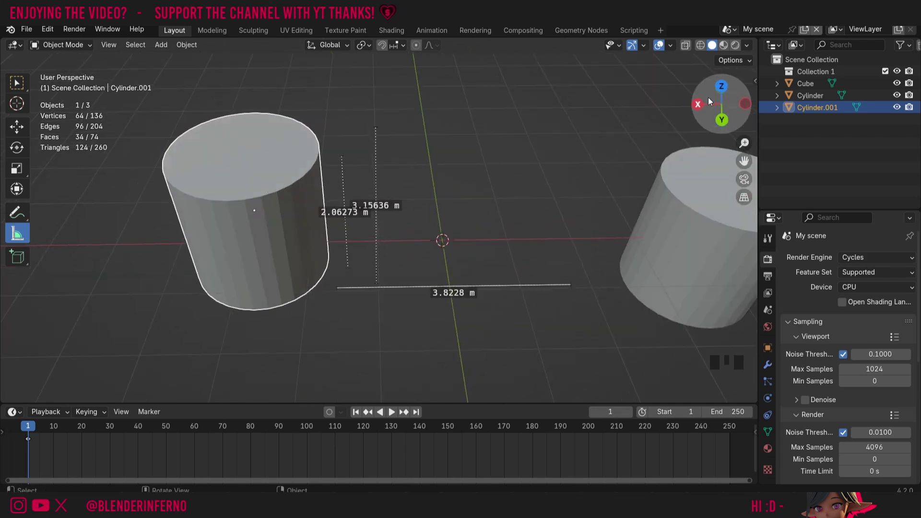
# Draw a base and height to create Cube.001, 2 m, between the cylinders
pyautogui.click(18, 257)
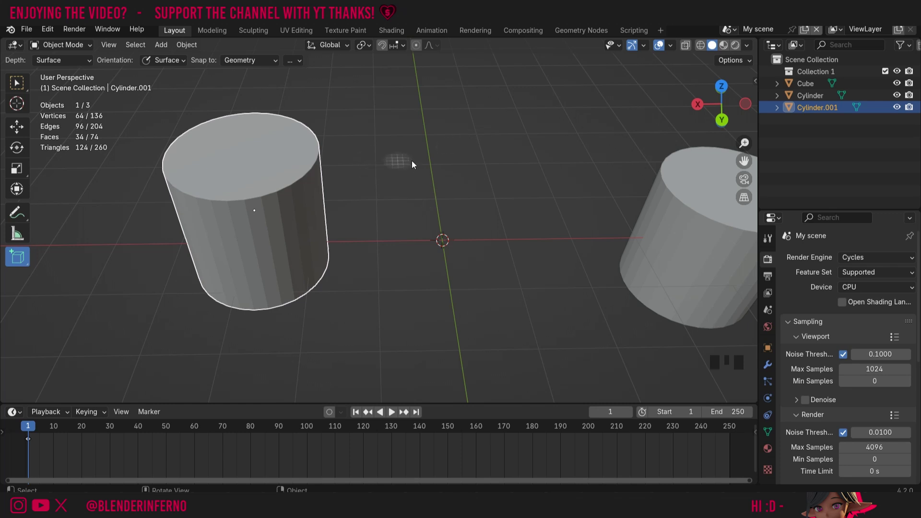
pyautogui.moveTo(374, 165); pyautogui.dragTo(506, 243)
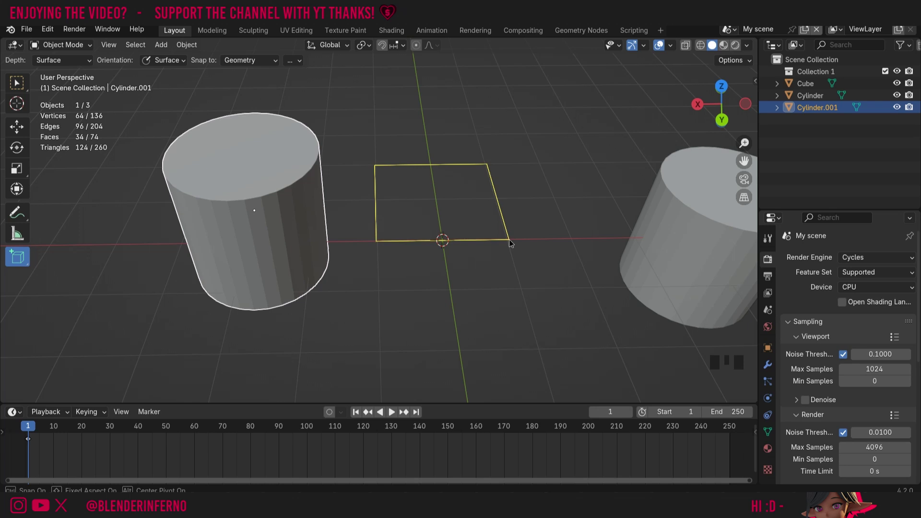
pyautogui.moveTo(506, 244); pyautogui.dragTo(508, 240)
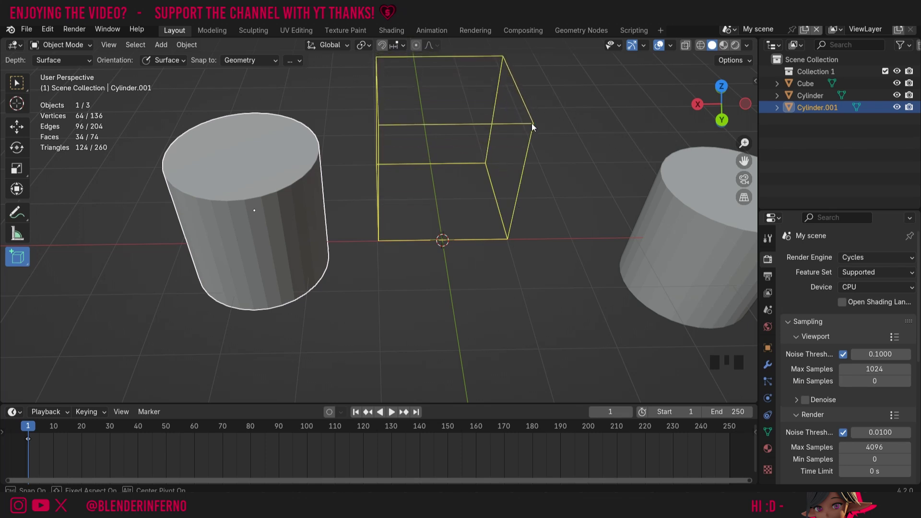
pyautogui.click(533, 127)
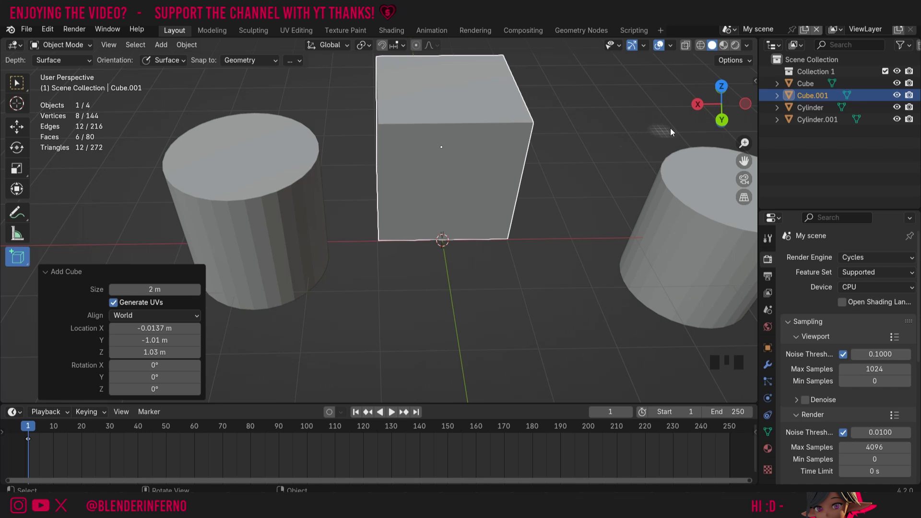
pyautogui.moveTo(713, 116); pyautogui.dragTo(677, 126)
pyautogui.click(17, 257)
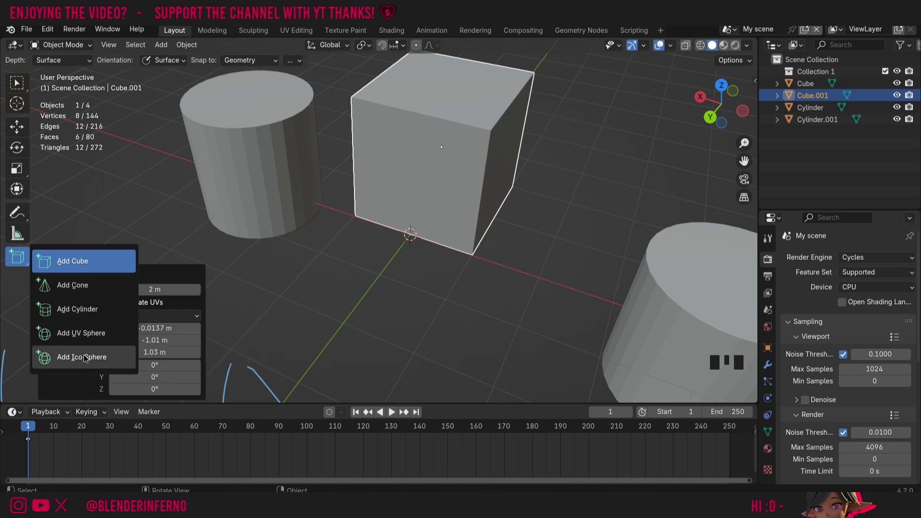
# Create Cylinder.002, 1 m radius and 2 m deep, in front of Cube.001
pyautogui.click(92, 310)
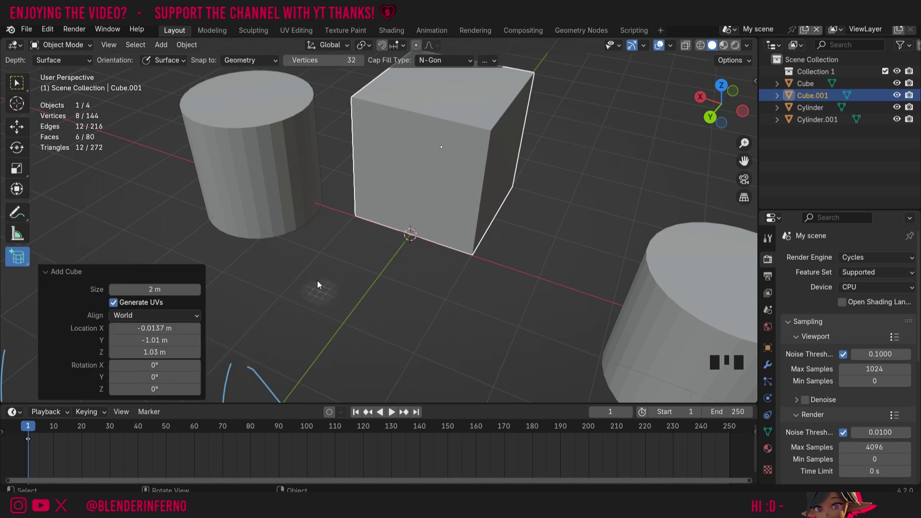
pyautogui.moveTo(316, 254); pyautogui.dragTo(376, 421)
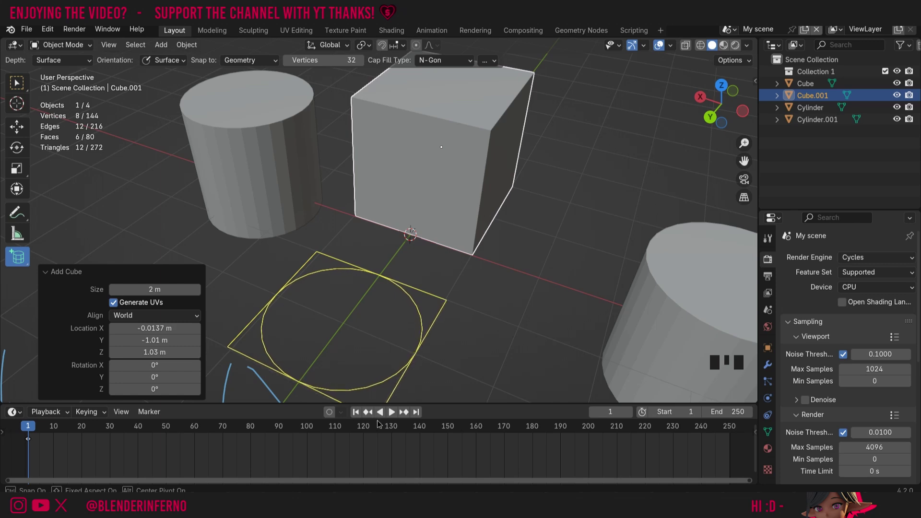
pyautogui.moveTo(376, 421); pyautogui.dragTo(376, 421)
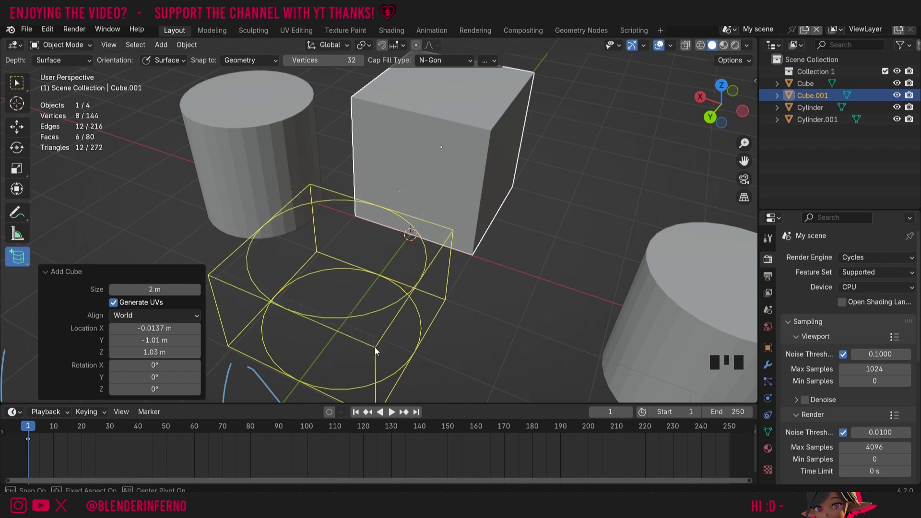
pyautogui.click(374, 351)
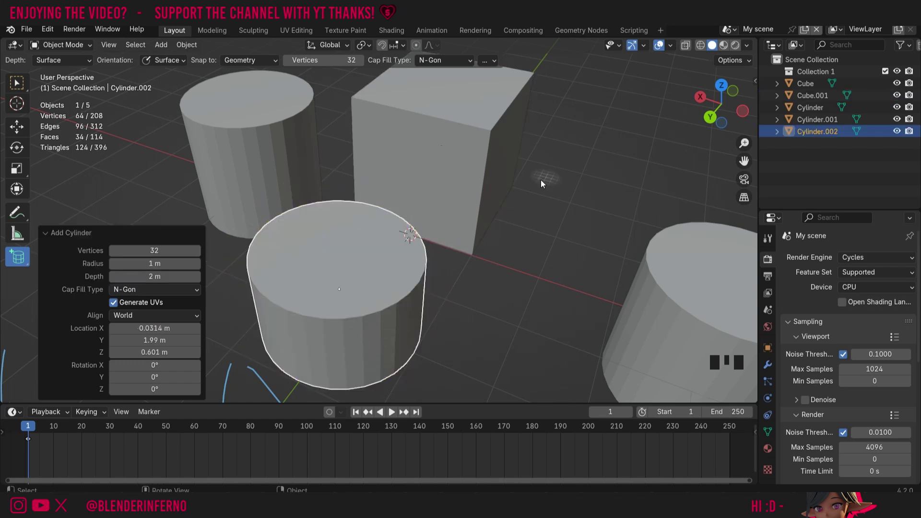
pyautogui.moveTo(720, 100); pyautogui.dragTo(721, 108)
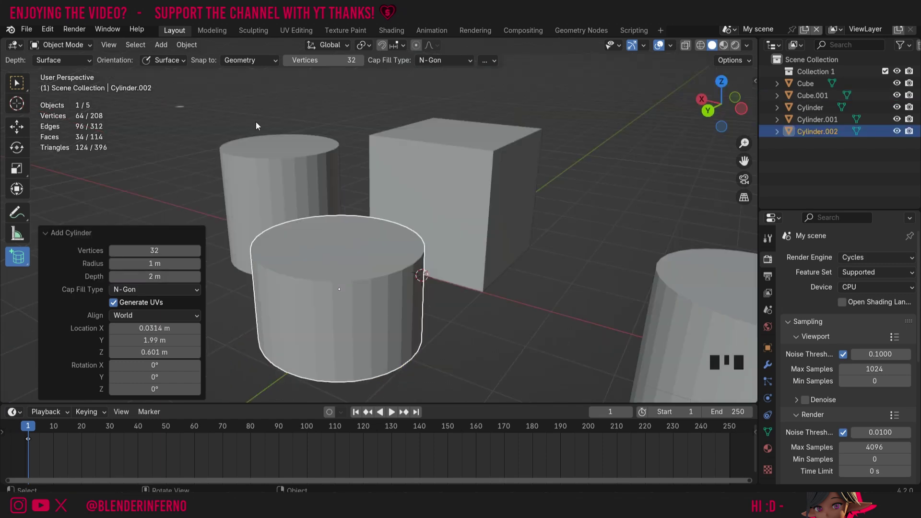